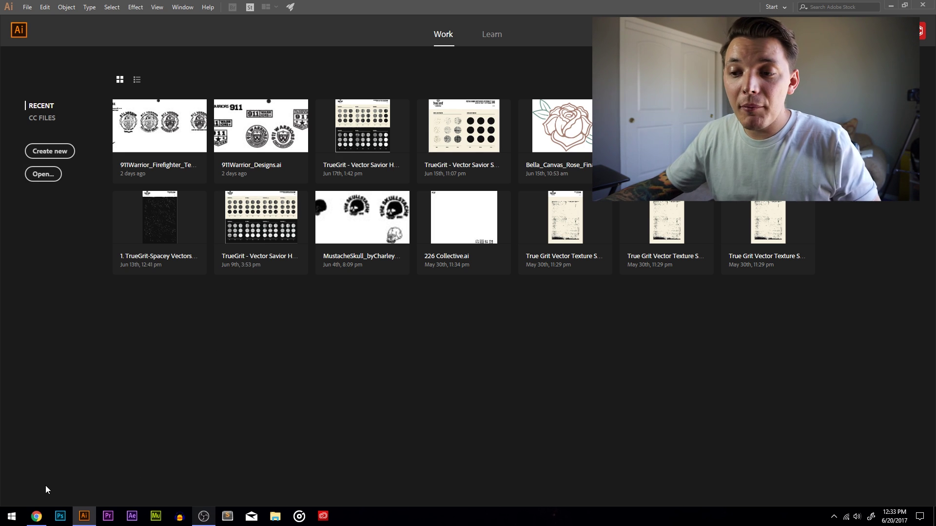
Step: Switch to Chrome and open the Unsplash photo of an axe stuck in an upright log
click(36, 517)
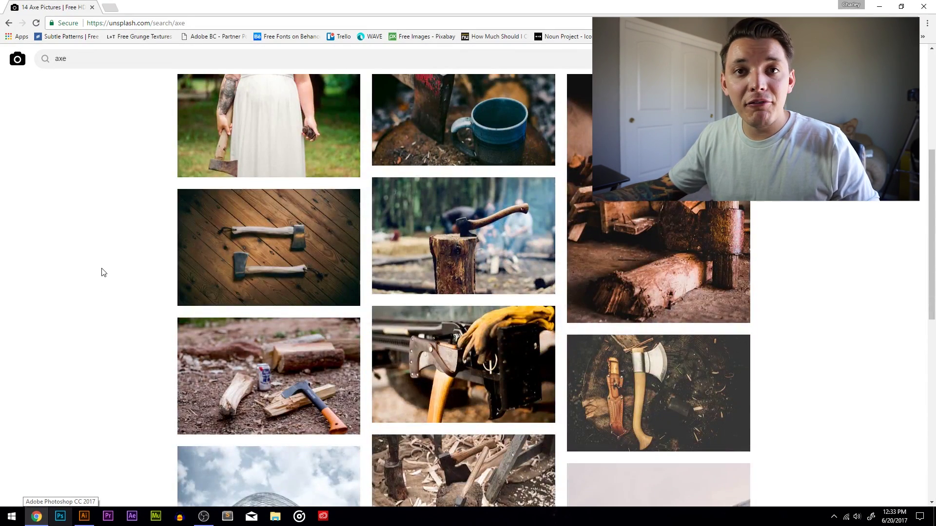
click(448, 262)
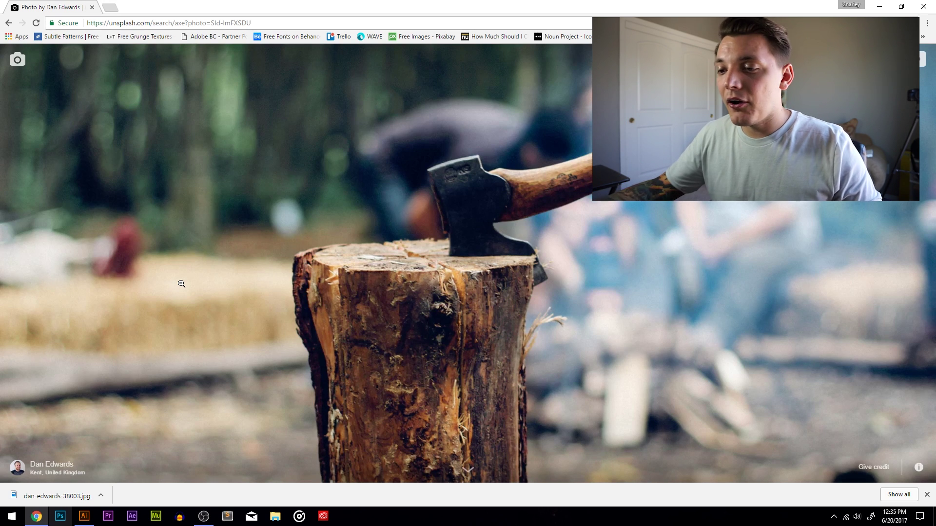
Step: Switch to Illustrator and create a new 5 x 5 inch document in RGB color with one artboard
click(84, 518)
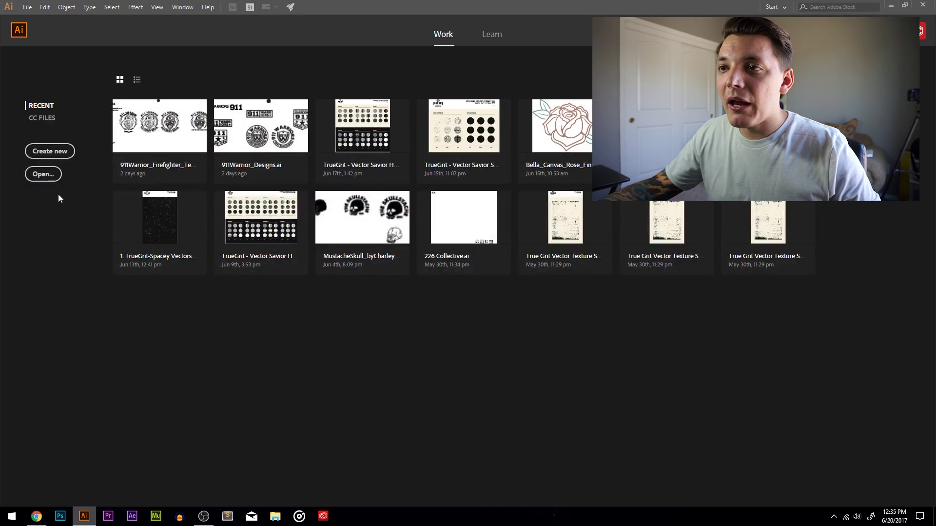
click(57, 152)
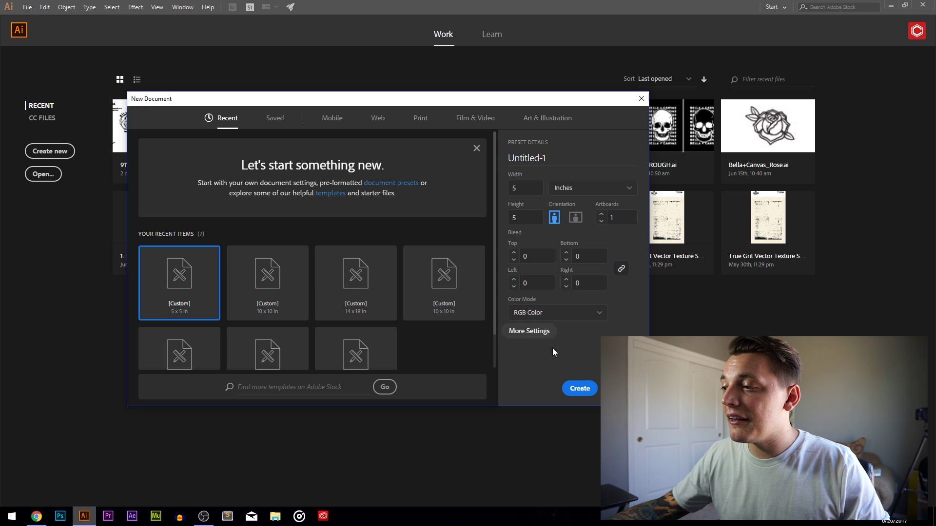
click(579, 388)
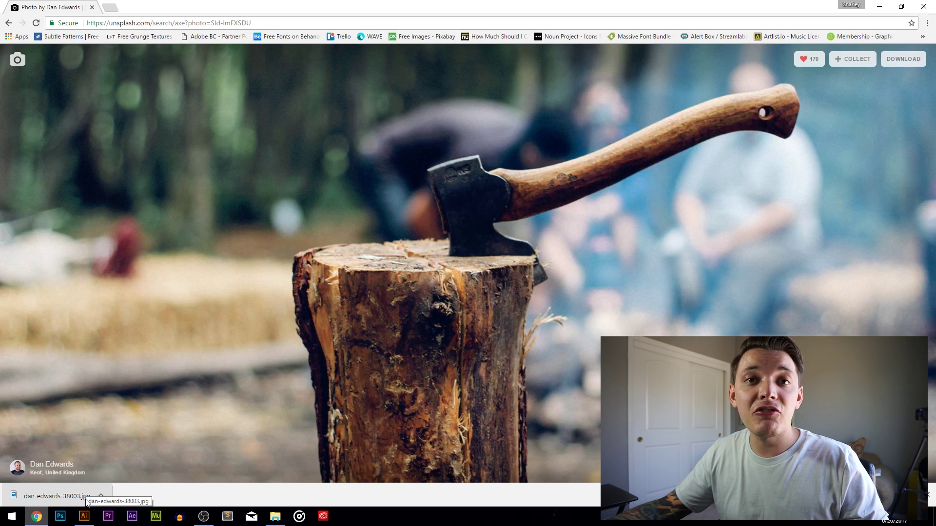
Step: Switch to Chrome, locate the downloaded axe photo in its folder and place it in the new Illustrator document
click(101, 496)
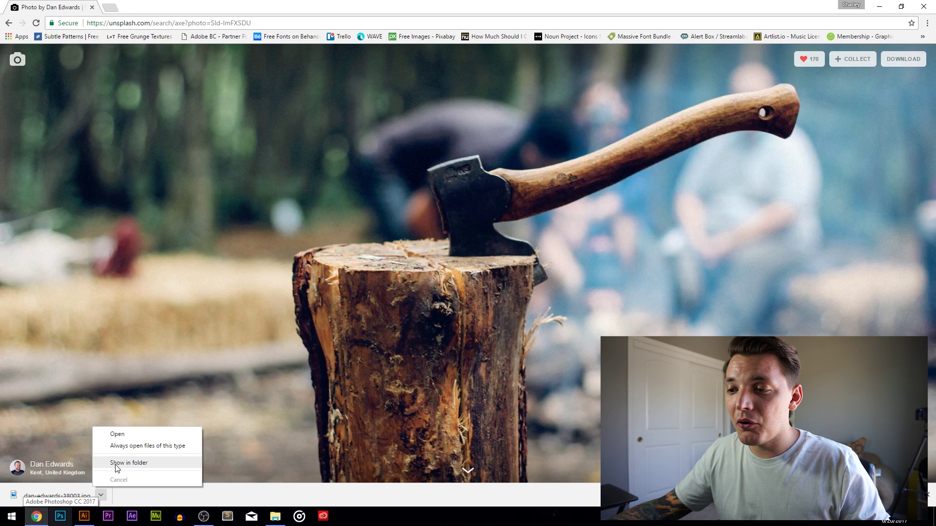
click(116, 462)
drag(308, 189, 351, 293)
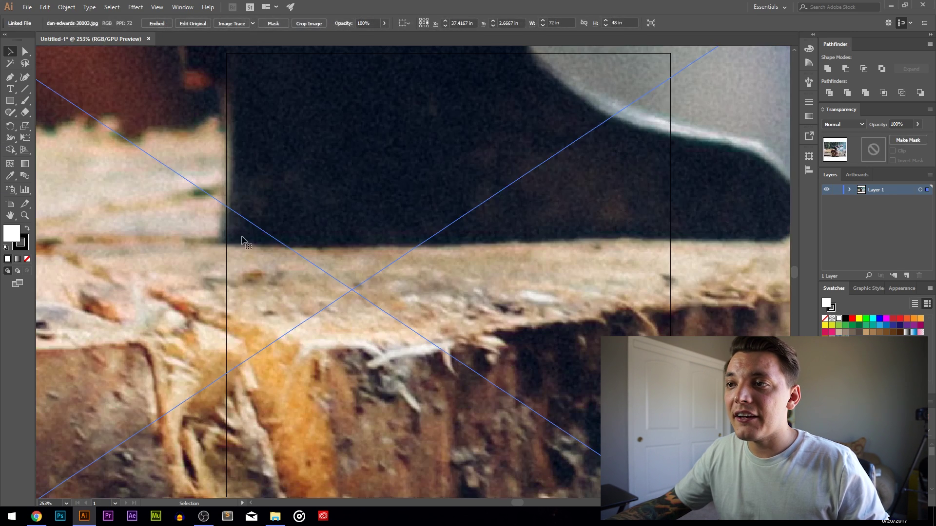
Step: Reposition the oversized axe photo and scale it proportionally to about 7.89 x 5.26 in
drag(115, 108, 184, 188)
drag(177, 97, 346, 290)
click(26, 215)
scroll(309, 200, down, 10)
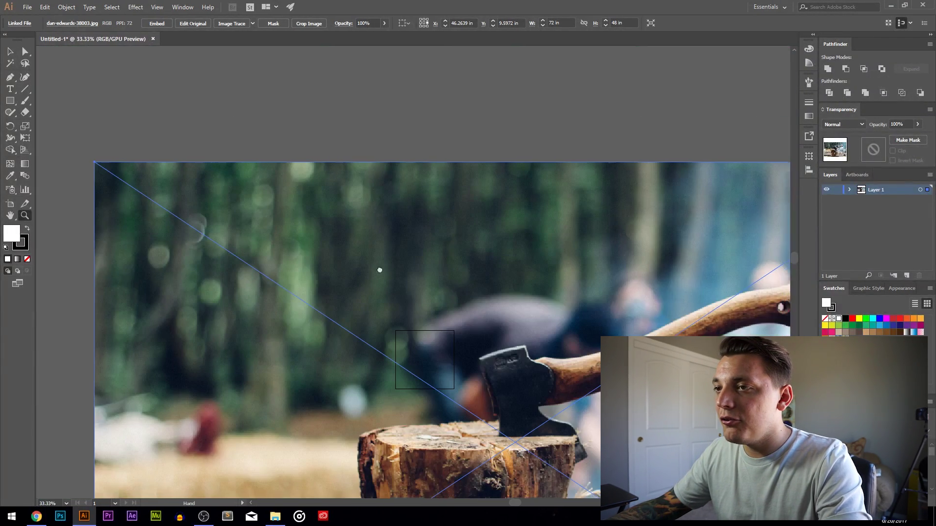
drag(380, 270, 297, 222)
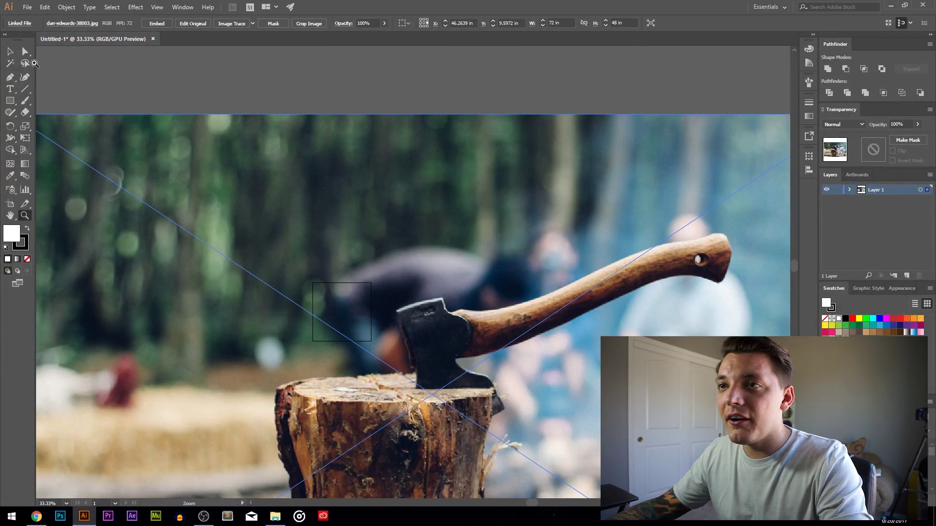
click(11, 50)
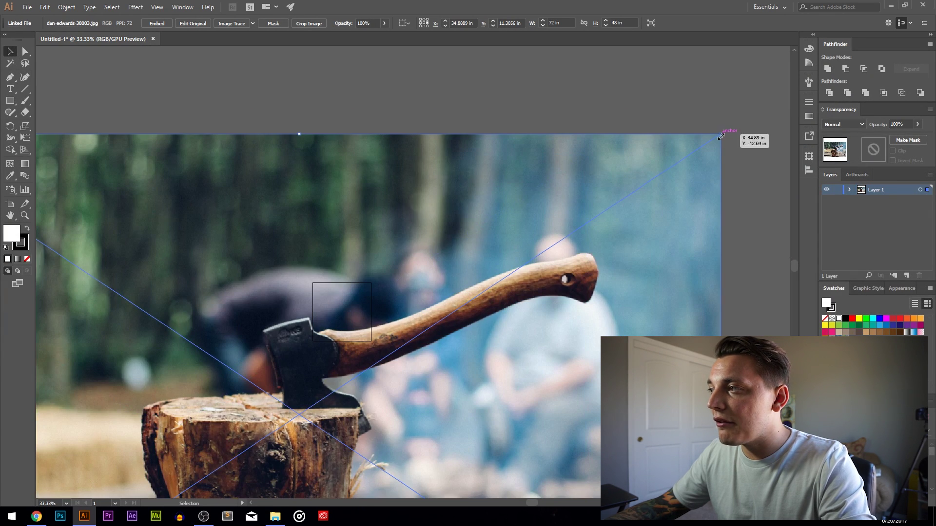
drag(720, 134, 354, 323)
Step: Scale the photo down further to about 5.47 x 3.65 in, closer to the artboard's width
click(25, 215)
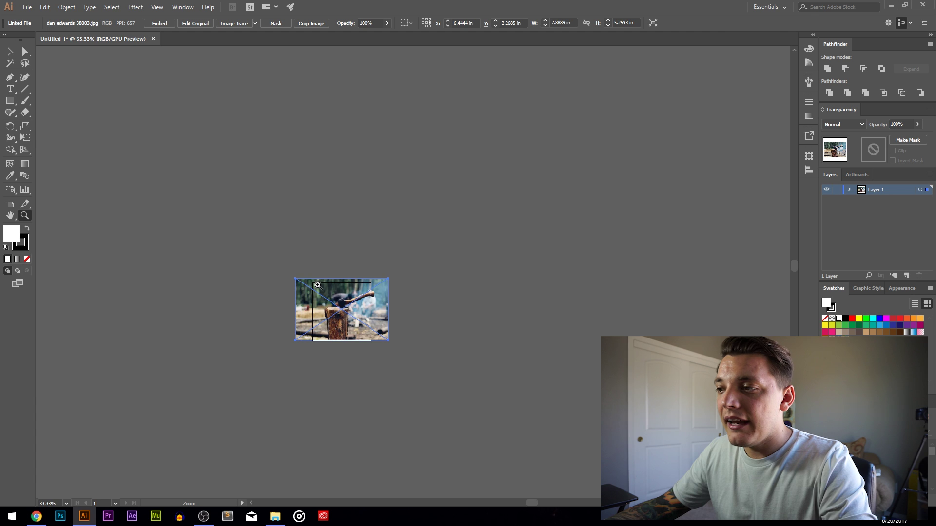
click(318, 284)
click(501, 330)
click(344, 248)
click(412, 255)
click(429, 254)
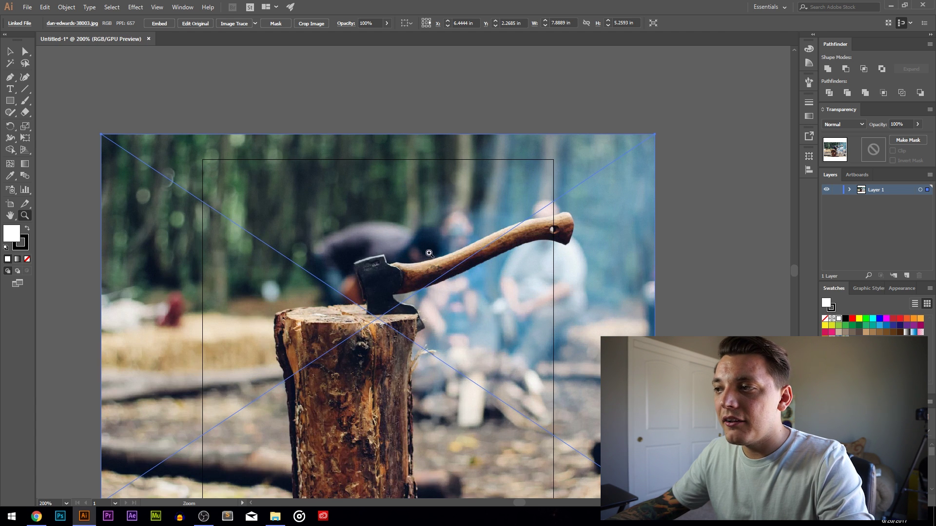
click(10, 51)
drag(655, 135, 485, 247)
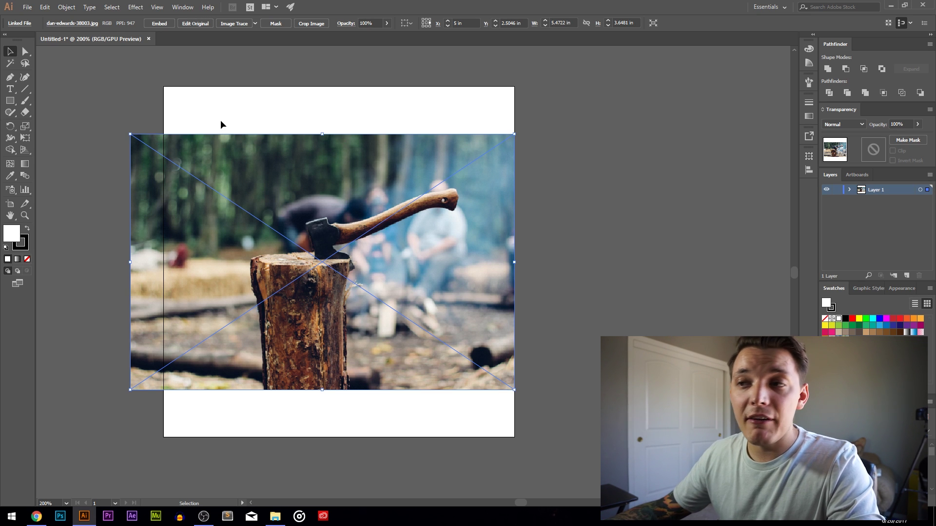
Step: Scale the photo to about 4.93 x 3.29 in to fit the artboard's width and nudge it slightly lower
drag(130, 134, 167, 161)
key(ctrl+plus)
click(10, 51)
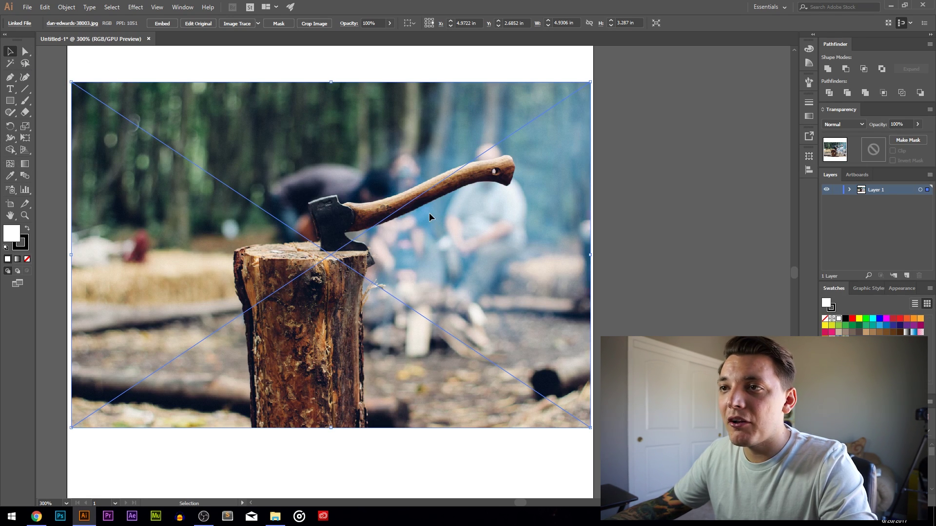
drag(428, 213, 430, 218)
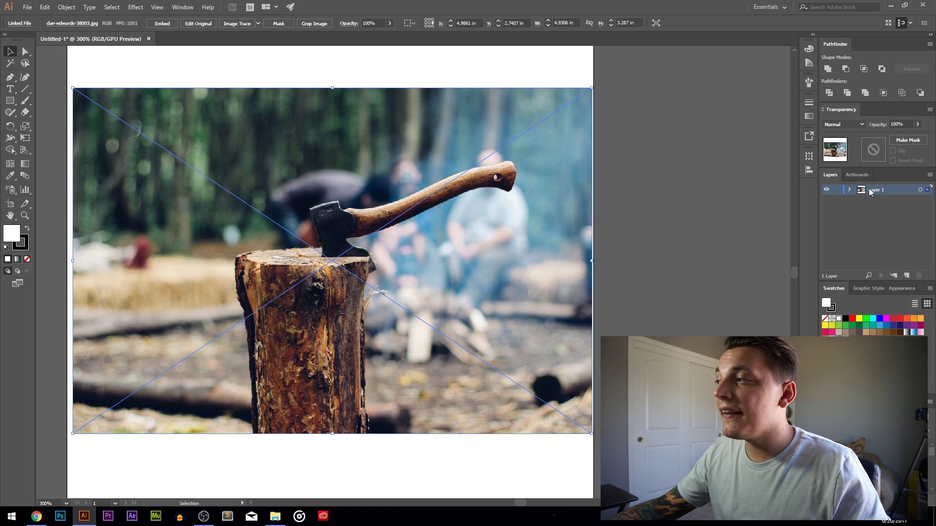
Step: Turn Layer 1 with the axe photo into a template layer
double_click(897, 191)
drag(85, 10, 232, 98)
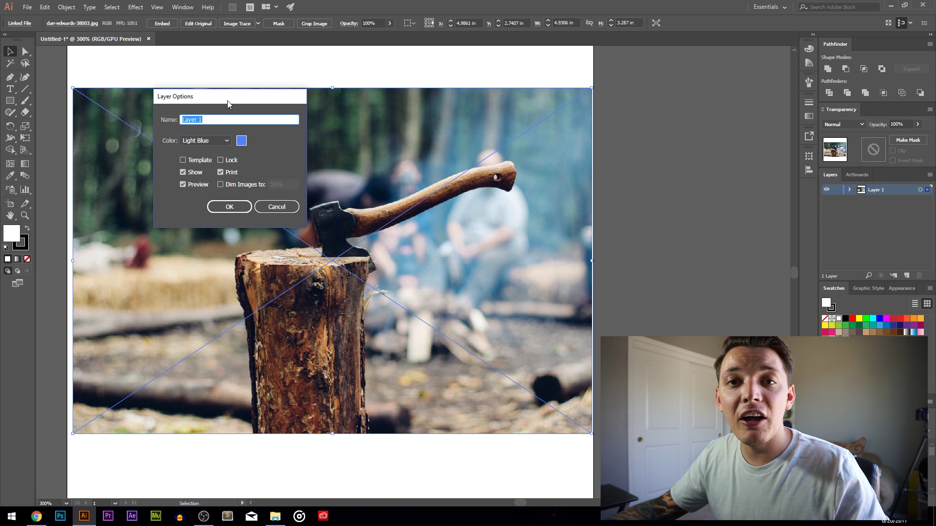
click(184, 161)
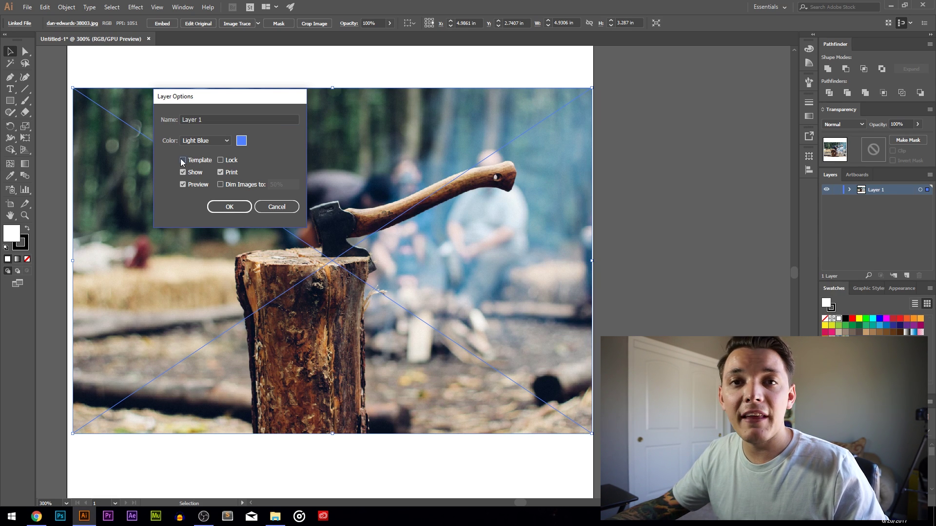
click(225, 208)
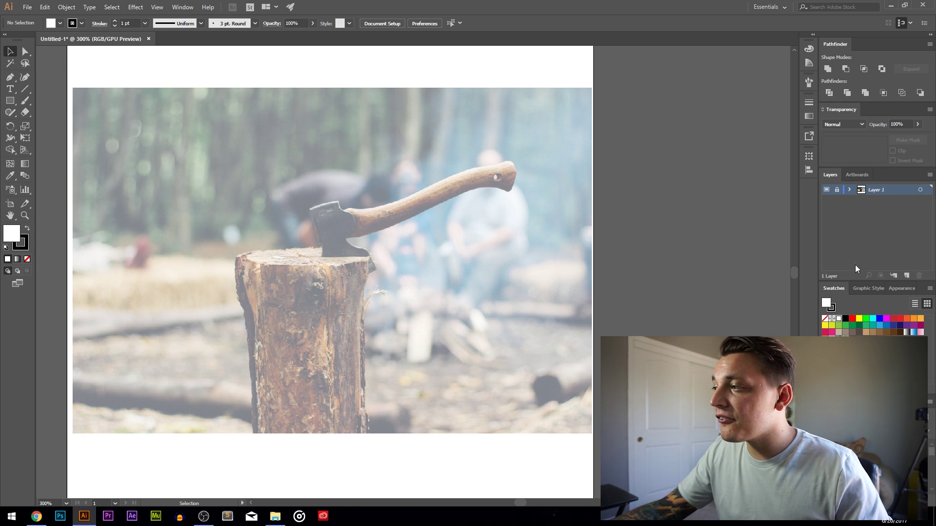
Step: Add a new layer above the template layer and name it lines
click(907, 276)
double_click(878, 189)
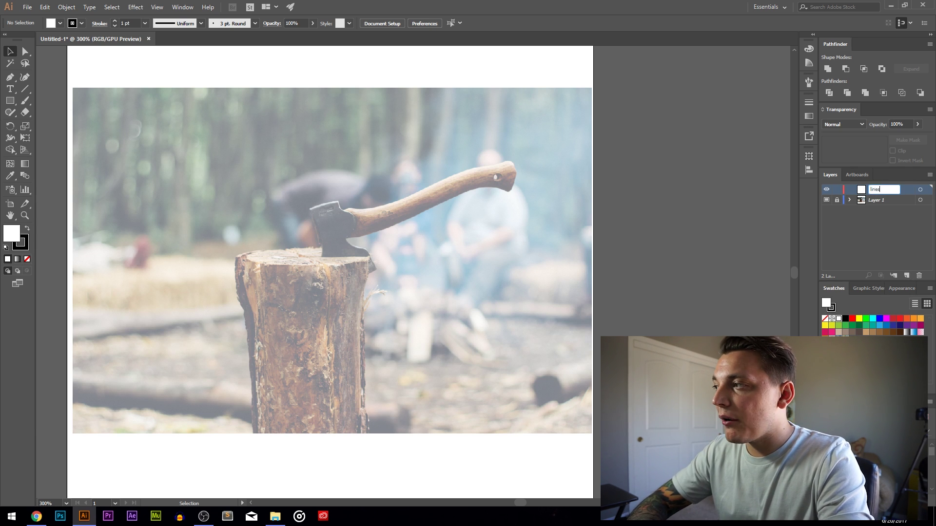
key(Return)
Step: Show the brush collection and view the types available for a new brush without creating one
drag(500, 278, 527, 269)
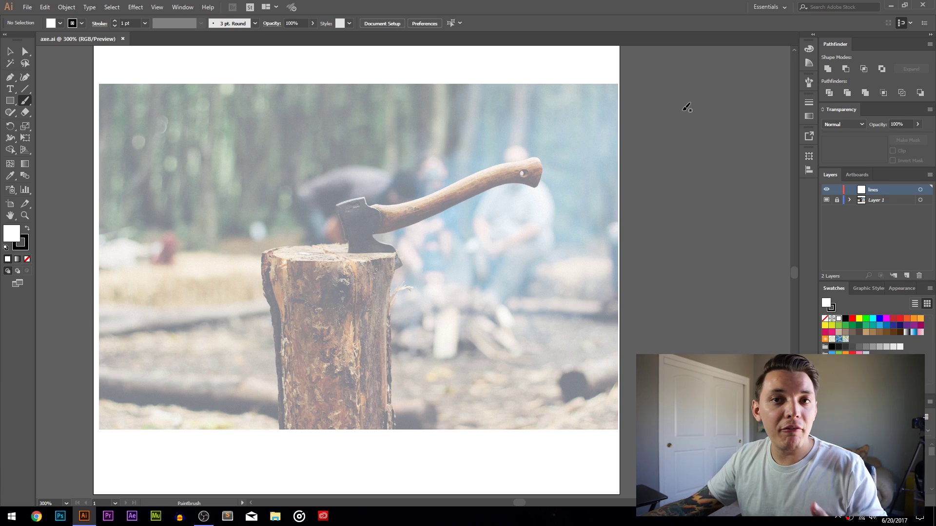
click(813, 86)
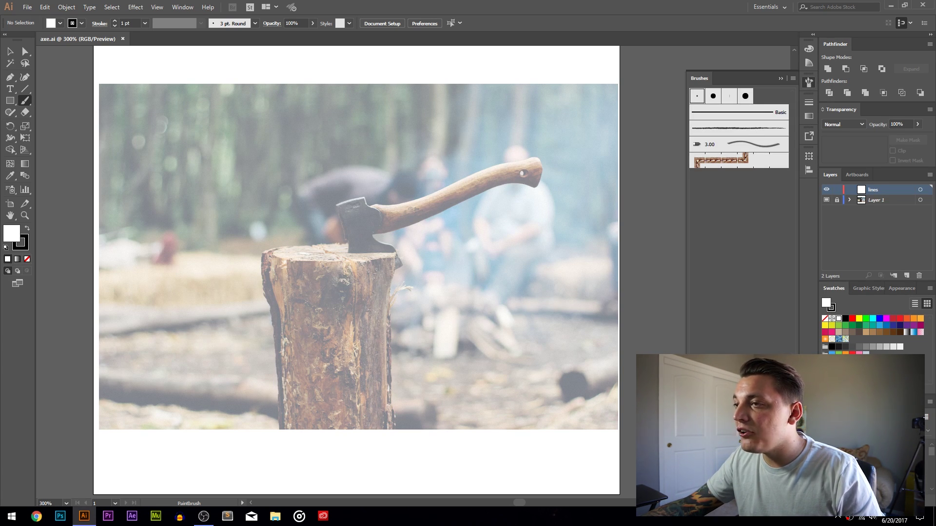
click(779, 363)
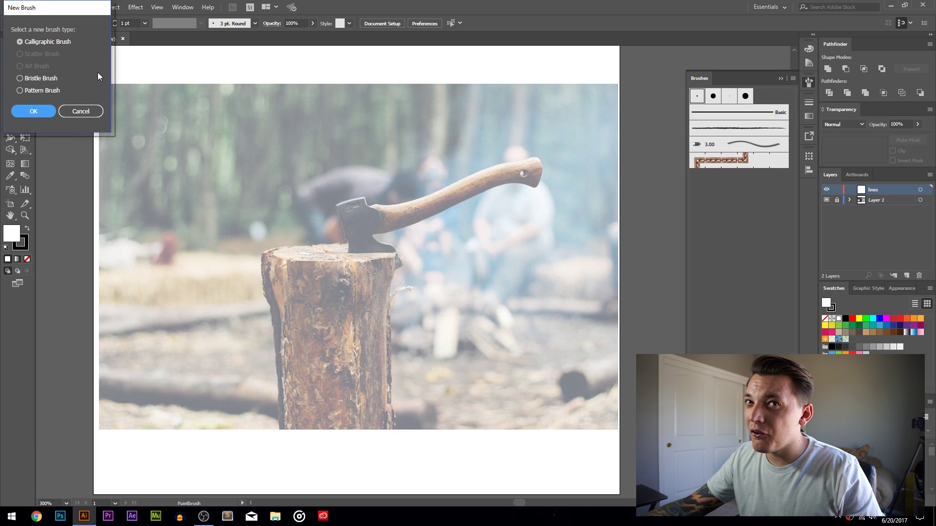
key(Escape)
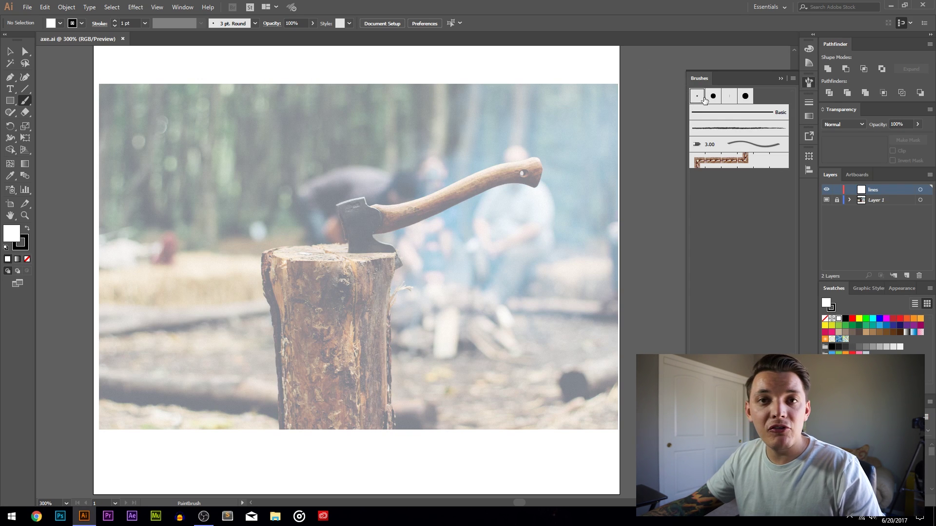
Step: Set the 3 pt. Round calligraphic brush to a size of 2 pt, controlled by pressure with 2 pt variation
double_click(697, 96)
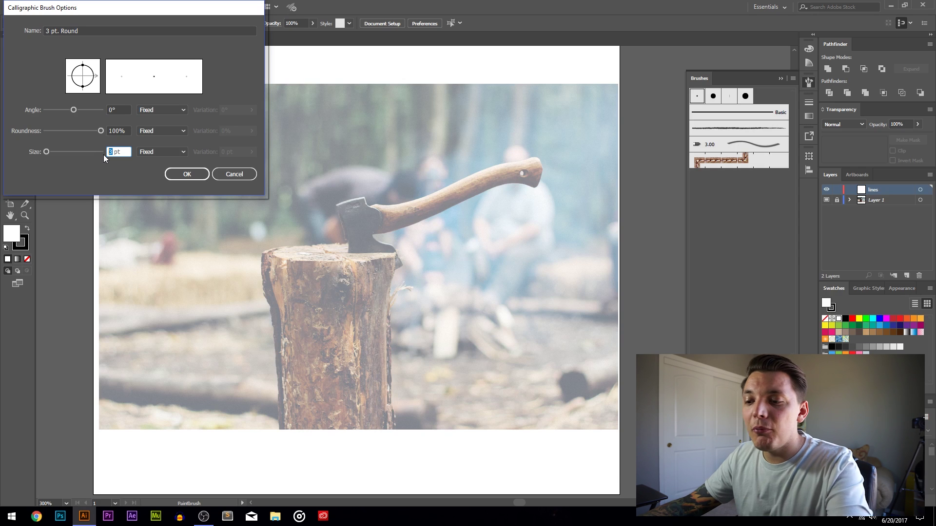
click(152, 152)
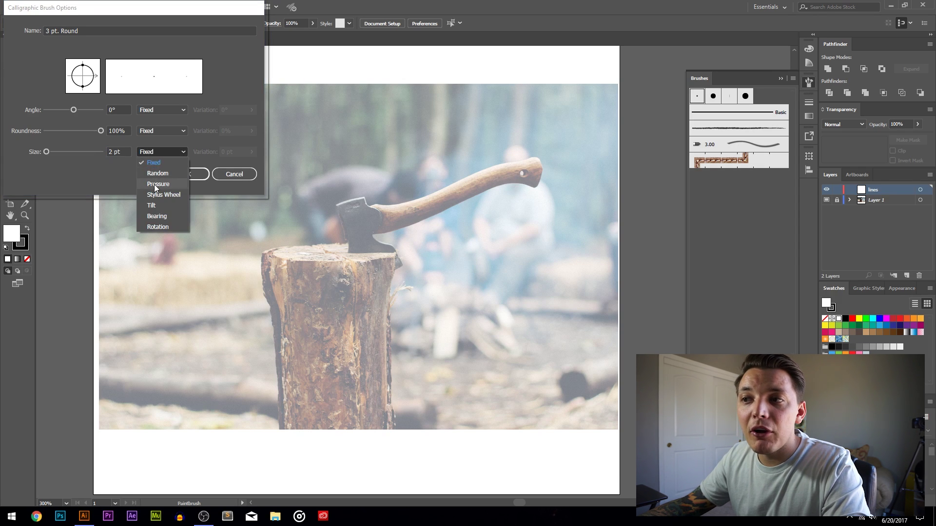
click(155, 185)
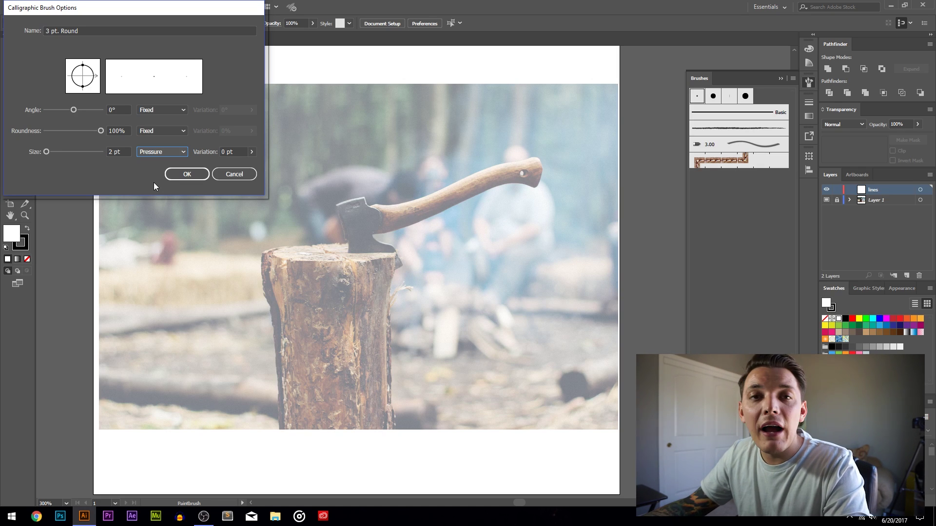
click(252, 152)
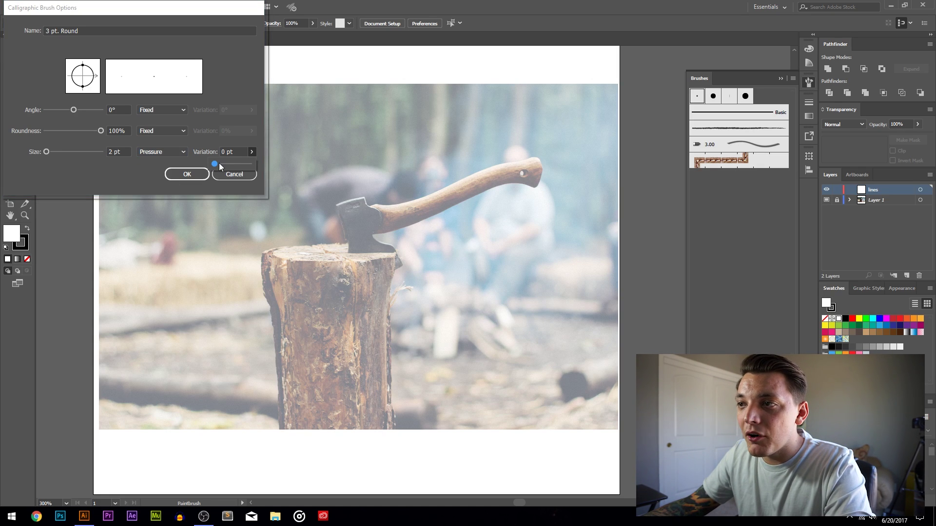
click(140, 168)
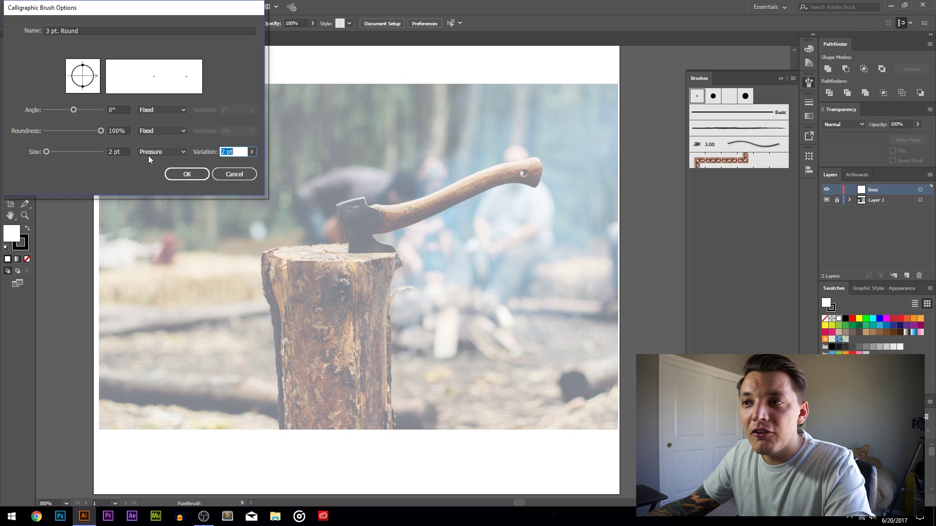
click(186, 174)
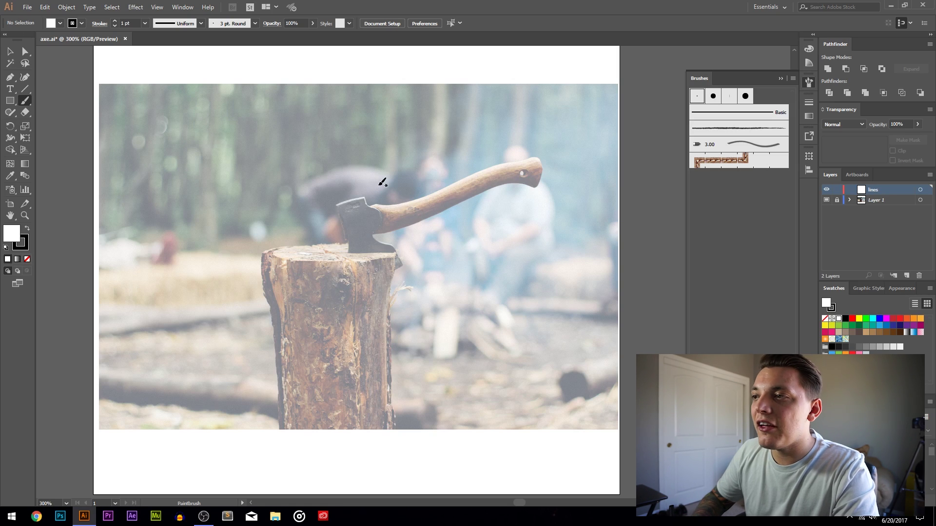
Step: Test the pressure-sensitive brush with freehand strokes across the photo and undo them
mouse_move(335, 194)
mouse_down()
mouse_move(508, 349)
mouse_move(540, 426)
mouse_up()
mouse_move(295, 339)
mouse_down()
mouse_move(270, 314)
mouse_move(341, 168)
mouse_move(556, 251)
mouse_up()
key(ctrl+z)
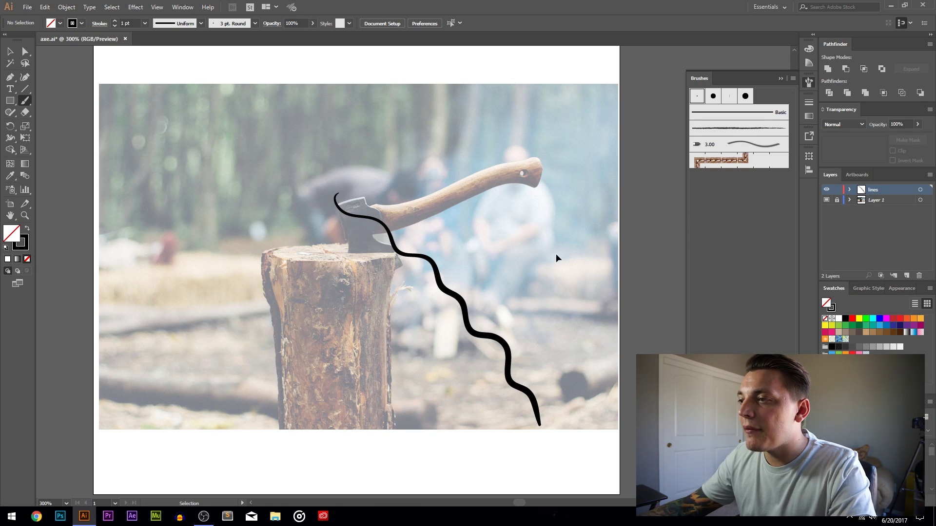
key(ctrl+z)
Step: Set the 3 pt. Round brush to 1 pt size with 1 pt pressure variation, draw a wavy test stroke and undo it
double_click(690, 97)
double_click(112, 152)
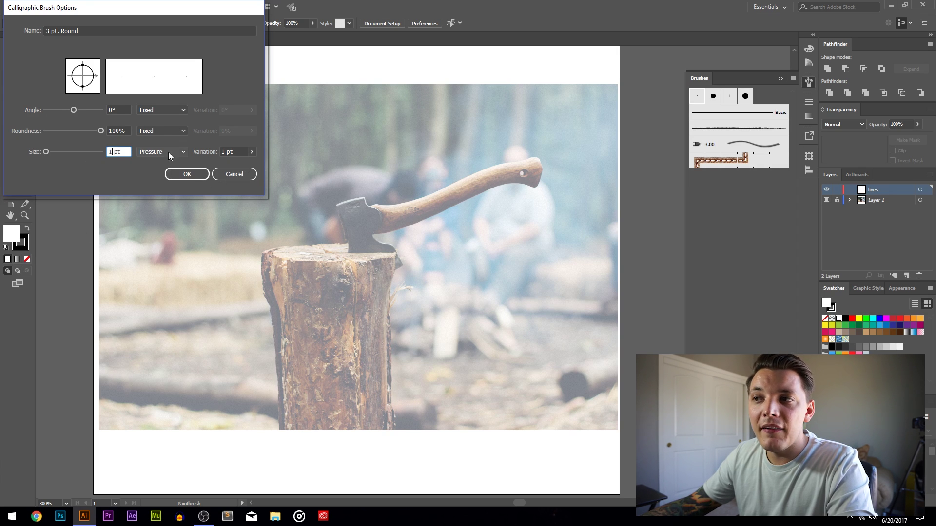
click(194, 175)
mouse_move(333, 221)
mouse_down()
mouse_move(358, 262)
mouse_move(439, 282)
mouse_move(475, 335)
mouse_move(564, 348)
mouse_move(609, 396)
mouse_move(608, 442)
mouse_up()
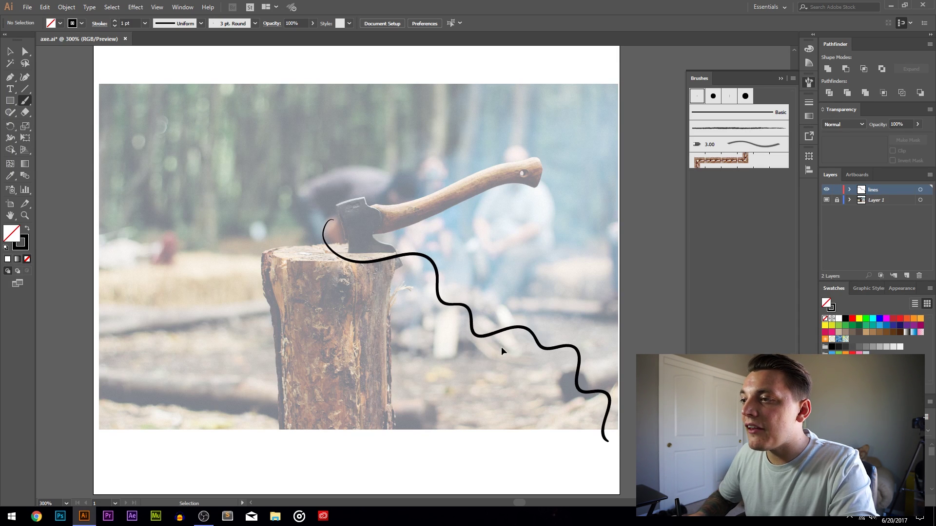
key(ctrl+z)
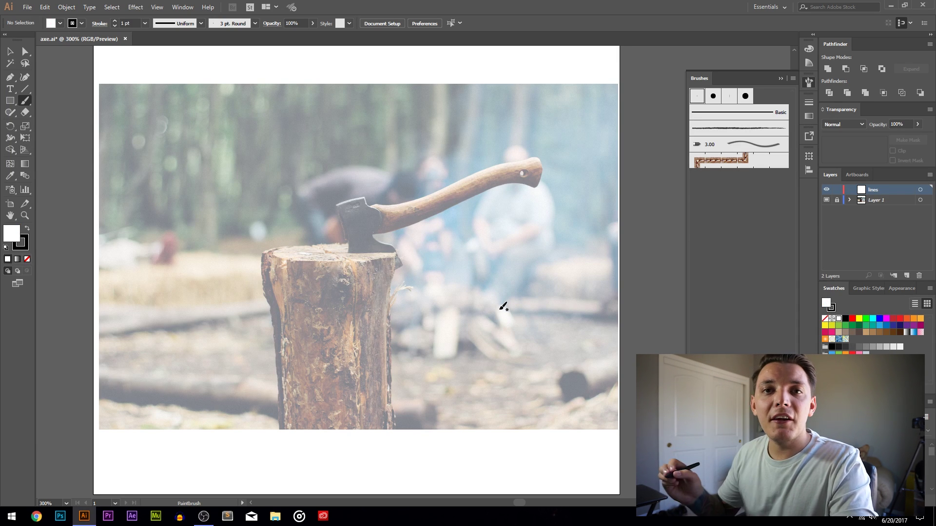
Step: Try tracing the axe head with one Paintbrush stroke, extending the blade into the log, and undo it
click(25, 215)
click(368, 207)
drag(475, 247, 313, 193)
key(b)
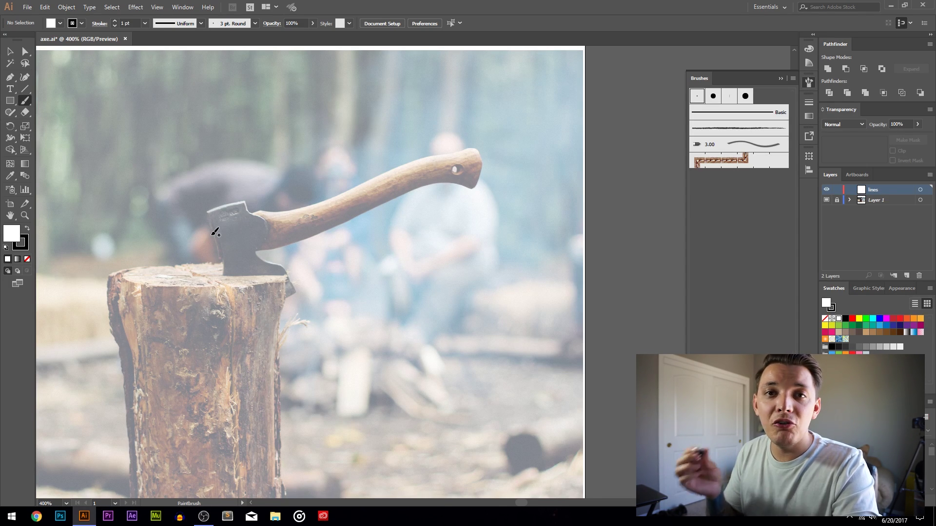
drag(277, 294, 323, 268)
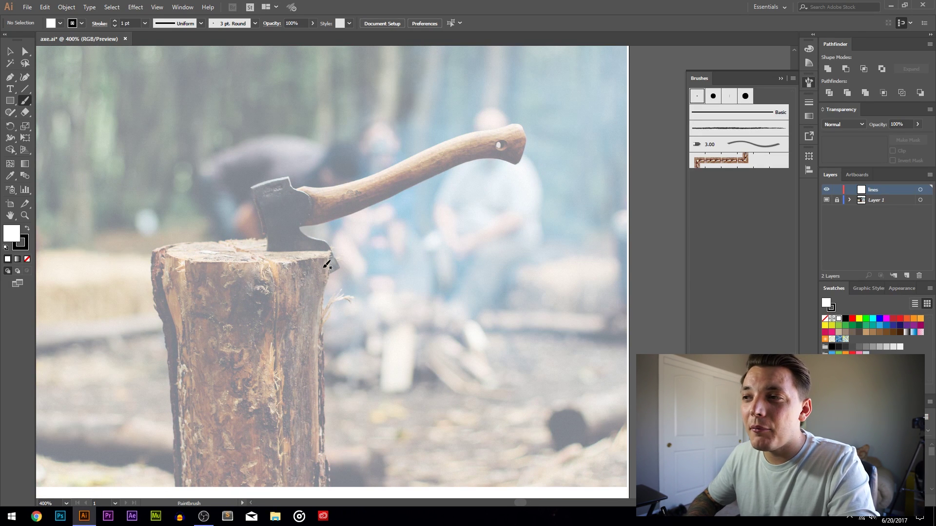
scroll(325, 265, down, 2)
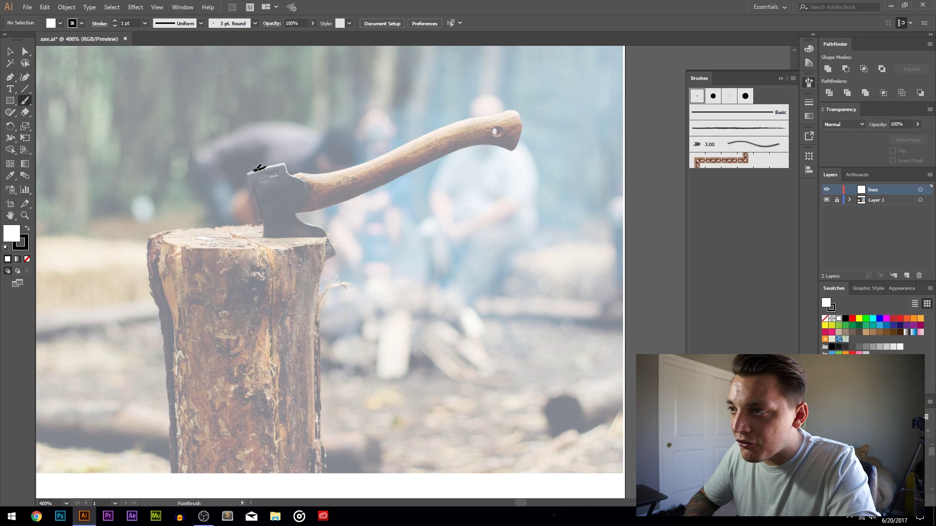
mouse_move(249, 171)
mouse_down()
mouse_move(266, 271)
mouse_move(336, 245)
mouse_move(320, 221)
mouse_move(294, 214)
mouse_up()
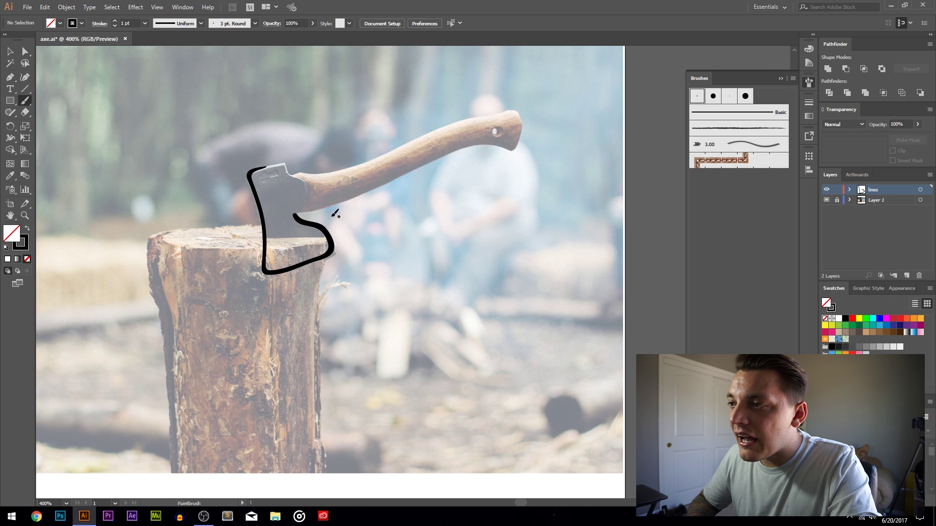
key(ctrl+z)
Step: Retry the closed axe head outline freehand with the Paintbrush, undoing each attempt
mouse_move(288, 162)
mouse_down()
mouse_move(246, 173)
mouse_move(267, 273)
mouse_move(336, 251)
mouse_move(327, 227)
mouse_move(299, 216)
mouse_move(313, 185)
mouse_move(276, 162)
mouse_up()
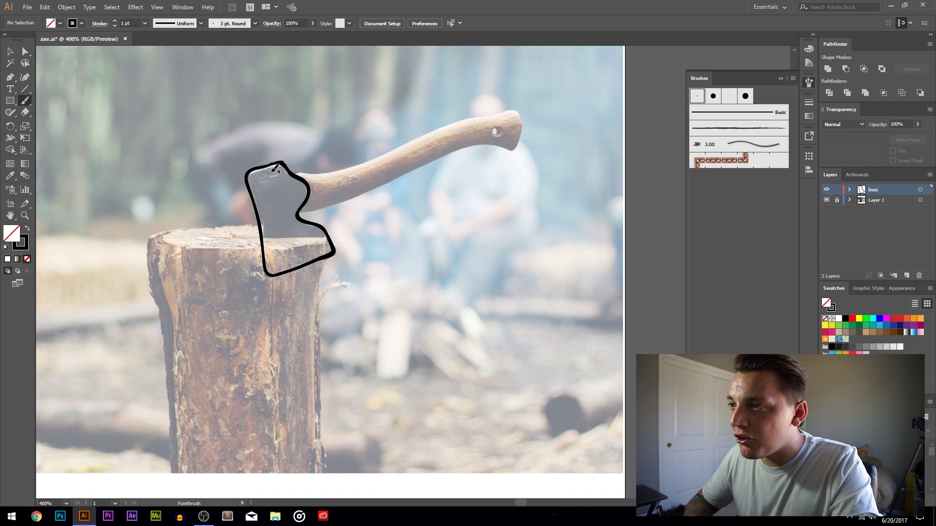
drag(387, 247, 330, 178)
mouse_move(322, 142)
mouse_down()
mouse_move(302, 136)
mouse_move(313, 182)
mouse_up()
key(ctrl+z)
drag(328, 254, 385, 253)
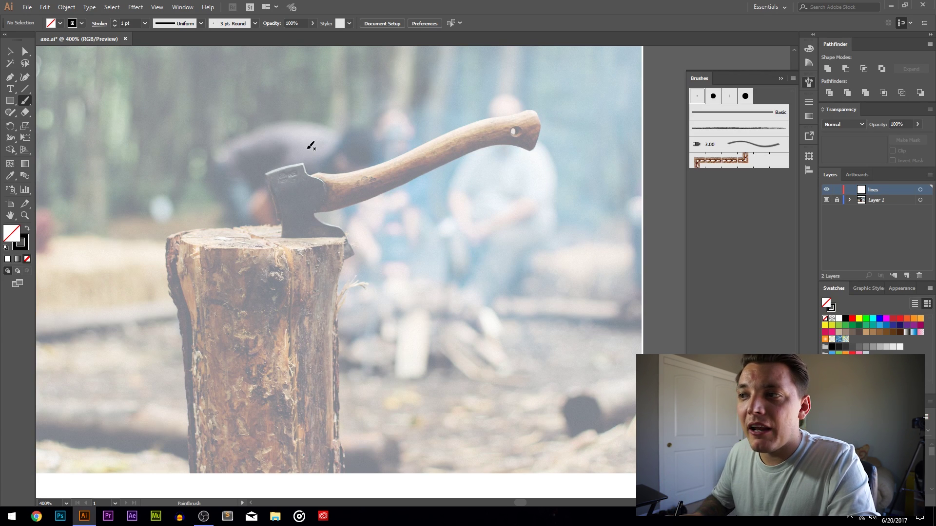
mouse_move(311, 171)
mouse_down()
mouse_move(293, 159)
mouse_move(272, 168)
mouse_move(280, 264)
mouse_move(299, 269)
mouse_move(355, 250)
mouse_move(344, 227)
mouse_move(314, 213)
mouse_move(330, 186)
mouse_move(305, 169)
mouse_up()
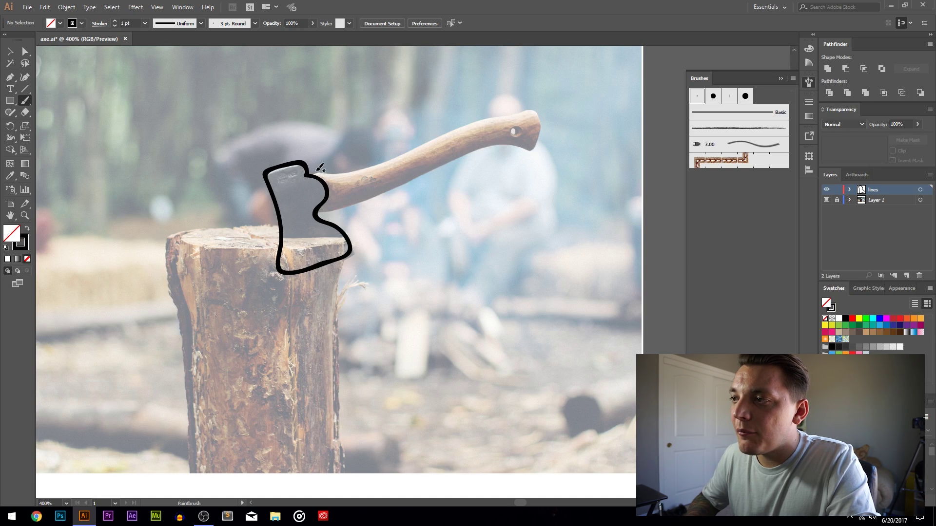
key(ctrl+z)
Step: Trace the closed axe head outline with the hidden blade edge, and the handle's outline from the head around its rounded end
mouse_move(298, 154)
mouse_down()
mouse_move(261, 171)
mouse_move(273, 260)
mouse_move(295, 268)
mouse_move(347, 243)
mouse_move(336, 219)
mouse_move(308, 205)
mouse_move(318, 175)
mouse_move(297, 155)
mouse_up()
scroll(317, 171, down, 1)
scroll(329, 229, right, 1)
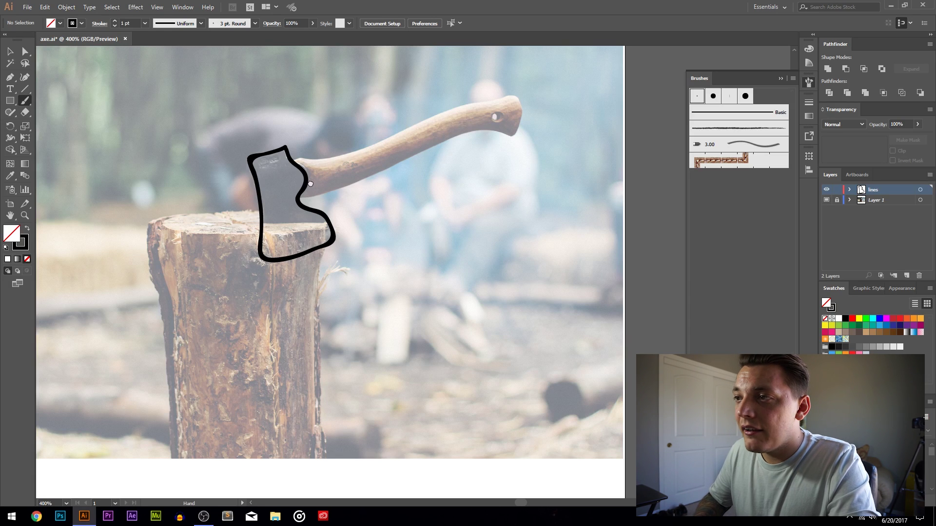
scroll(321, 173, right, 1)
mouse_move(285, 153)
mouse_down()
mouse_move(341, 146)
mouse_move(482, 94)
mouse_move(498, 94)
mouse_move(509, 117)
mouse_move(498, 130)
mouse_move(462, 130)
mouse_move(368, 176)
mouse_move(287, 193)
mouse_up()
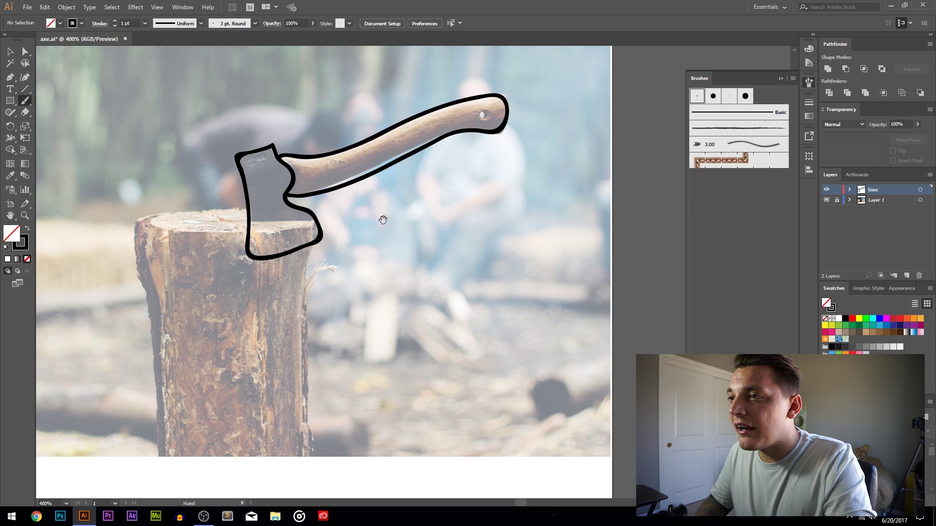
drag(369, 210, 353, 230)
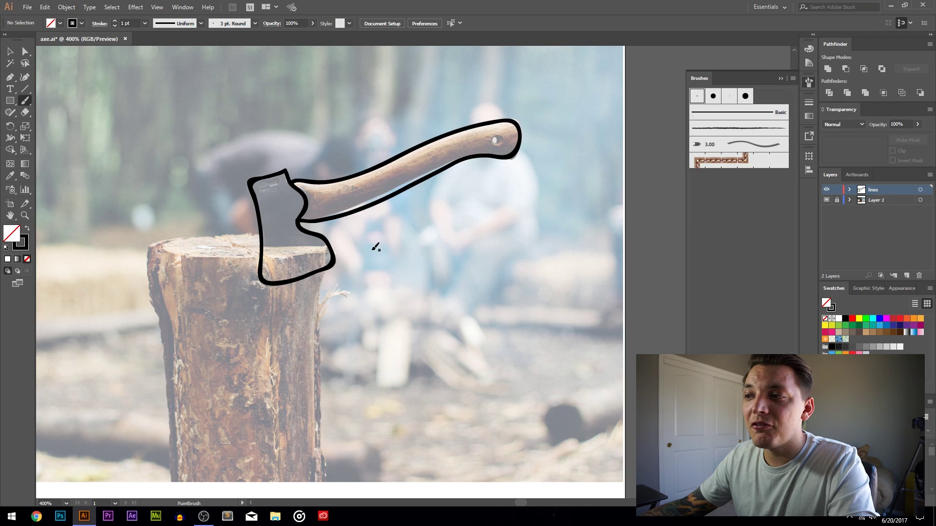
Step: Check the 3 pt. Round calligraphic brush's size and pressure settings and accept them
key(a)
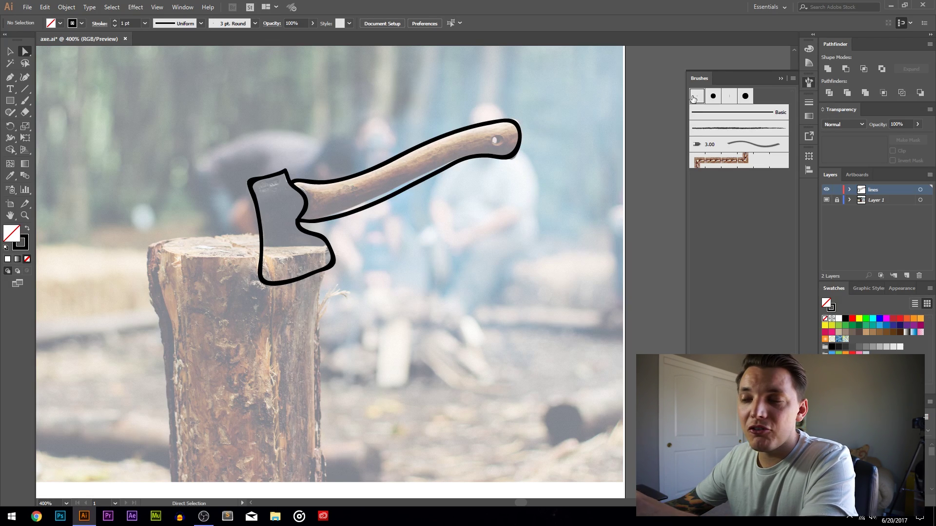
double_click(703, 100)
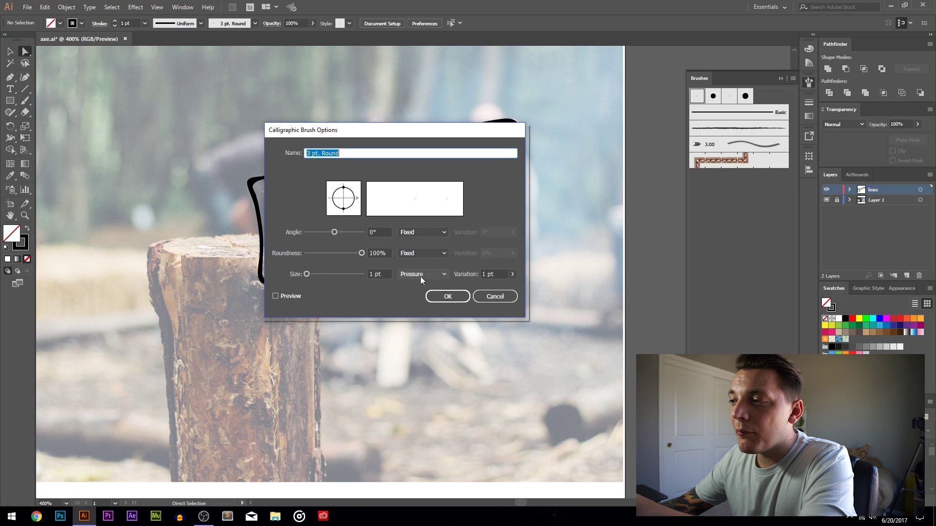
click(448, 297)
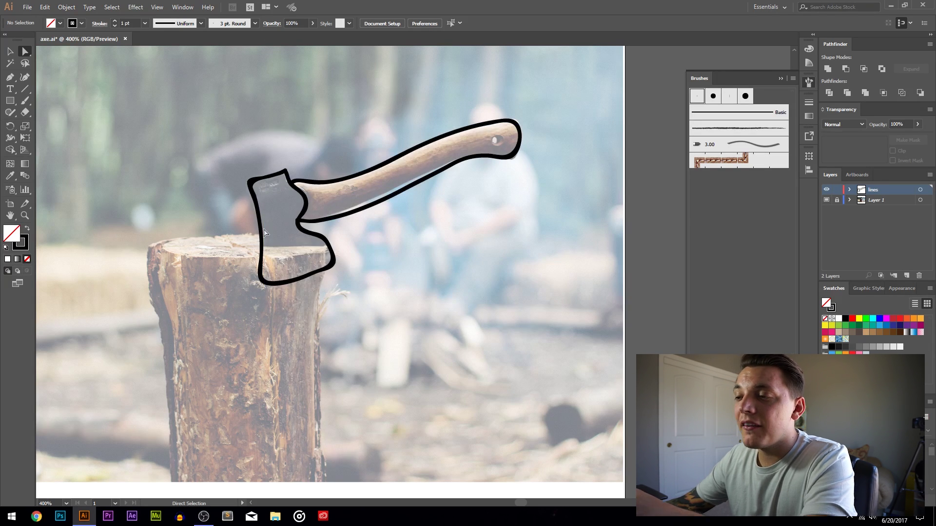
Step: Draw a thin bevel line across the axe head just above and parallel to the cutting edge
key(b)
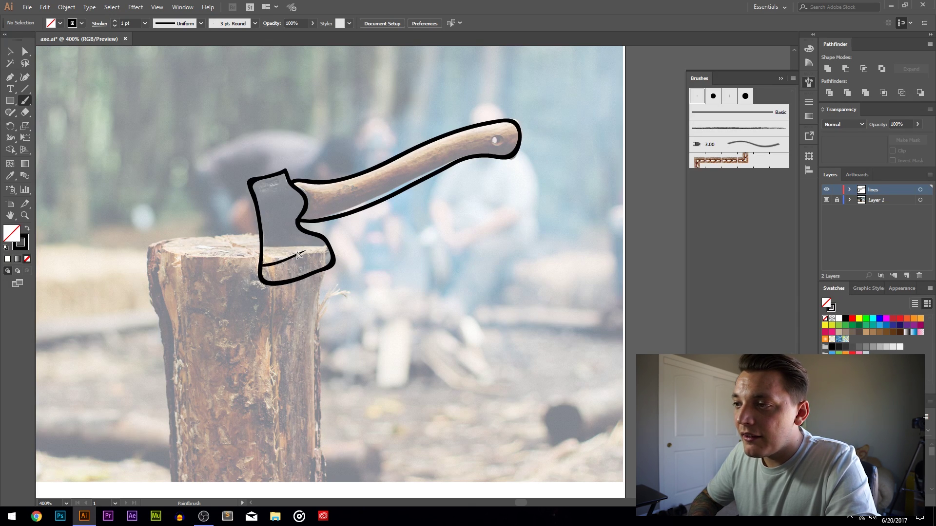
drag(296, 256, 262, 268)
drag(323, 249, 261, 269)
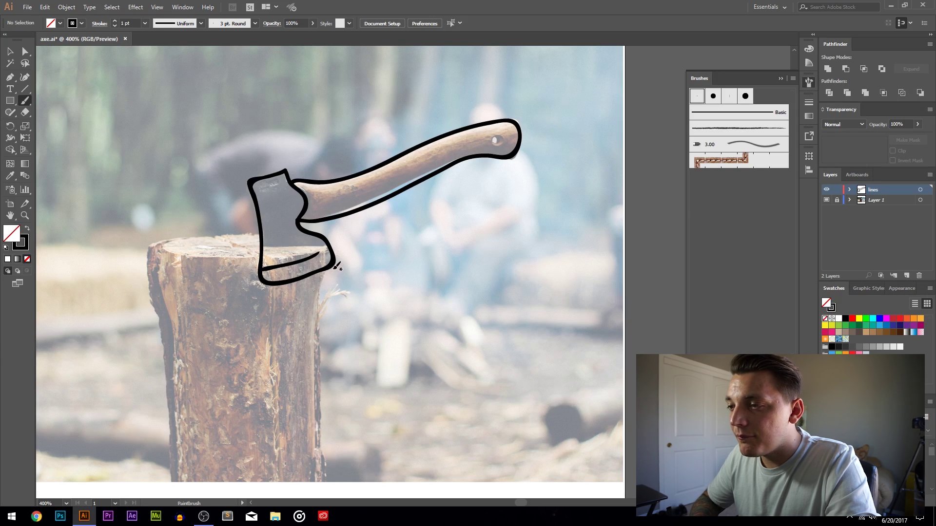
drag(357, 260, 340, 249)
mouse_move(248, 252)
mouse_down()
mouse_move(313, 237)
mouse_move(363, 246)
mouse_up()
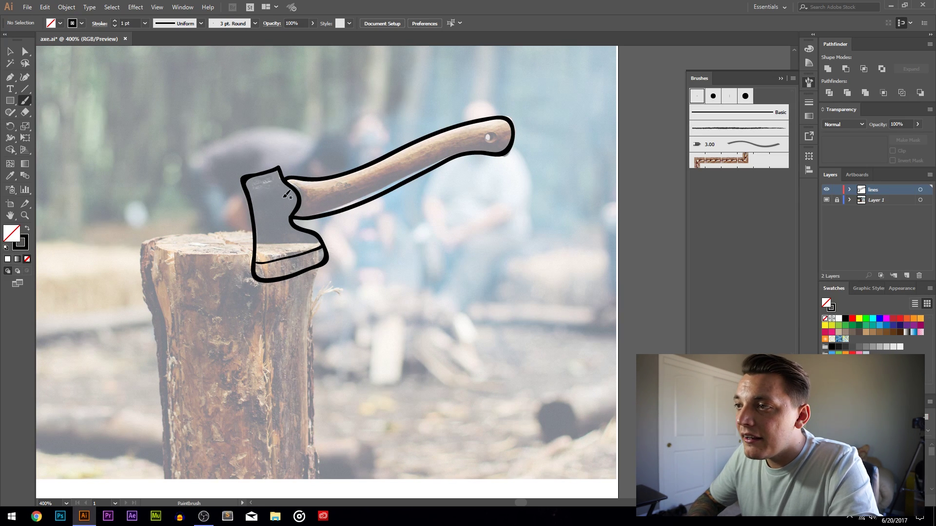
Step: Add short accent strokes on the axe head and beside the handle joint, and trace the hole near the handle's end
drag(279, 180, 293, 202)
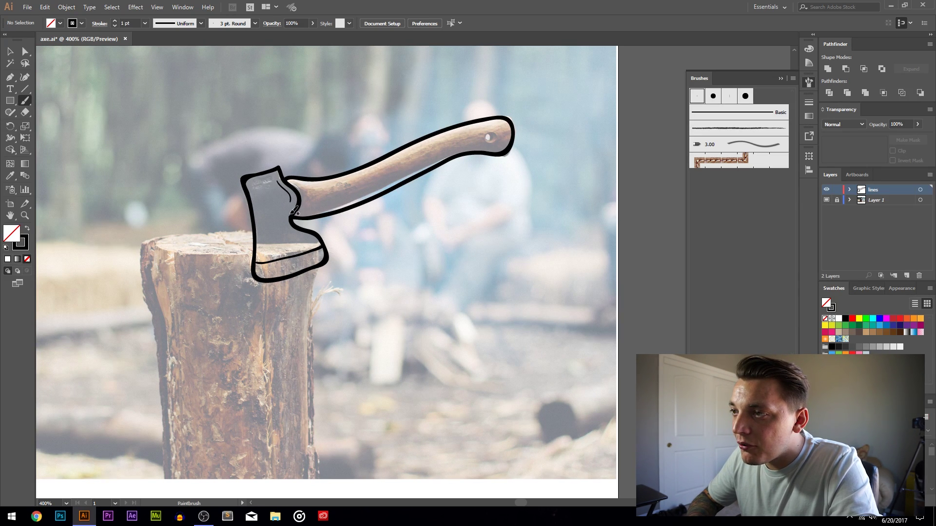
drag(252, 188, 257, 184)
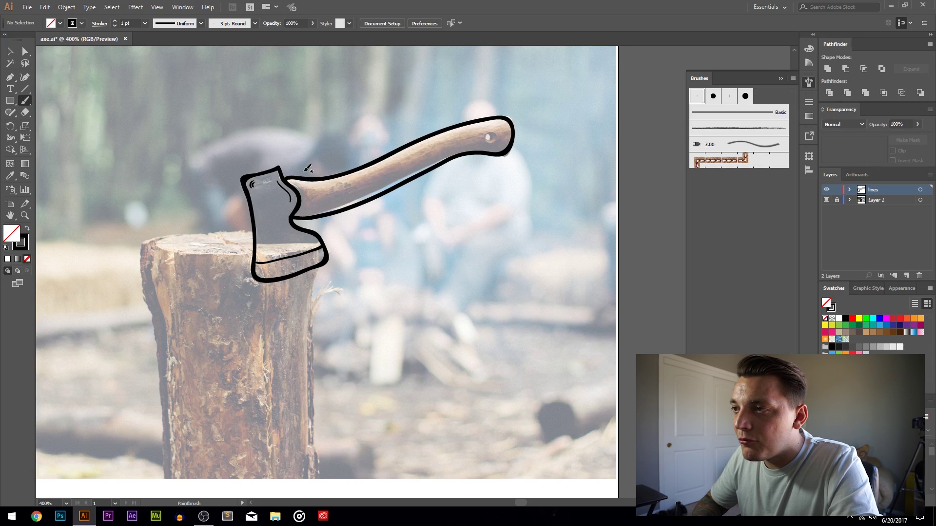
scroll(287, 188, down, 1)
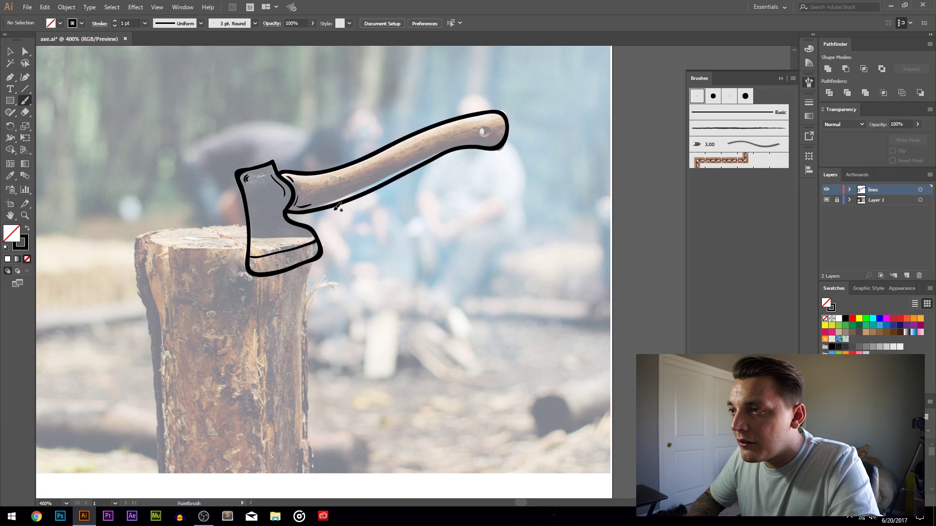
key(space)
drag(357, 195, 328, 193)
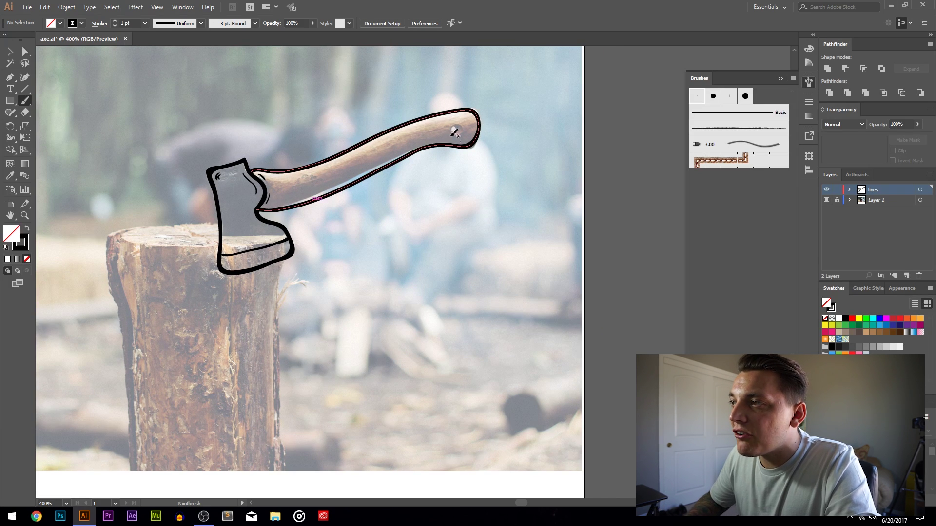
drag(461, 126, 458, 126)
key(ctrl+z)
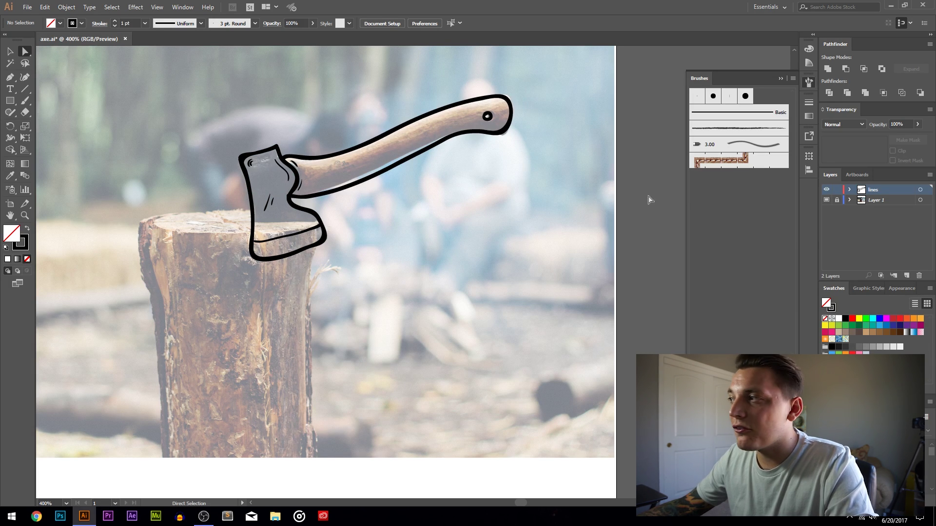
Step: Hide the photo on Layer 1 and select all the axe strokes as one group
click(827, 200)
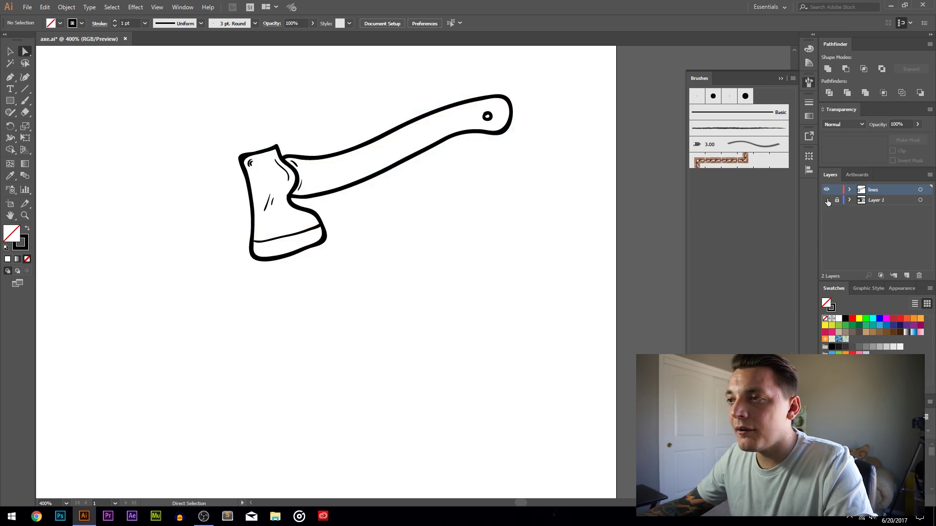
drag(166, 92, 629, 330)
scroll(360, 160, right, 3)
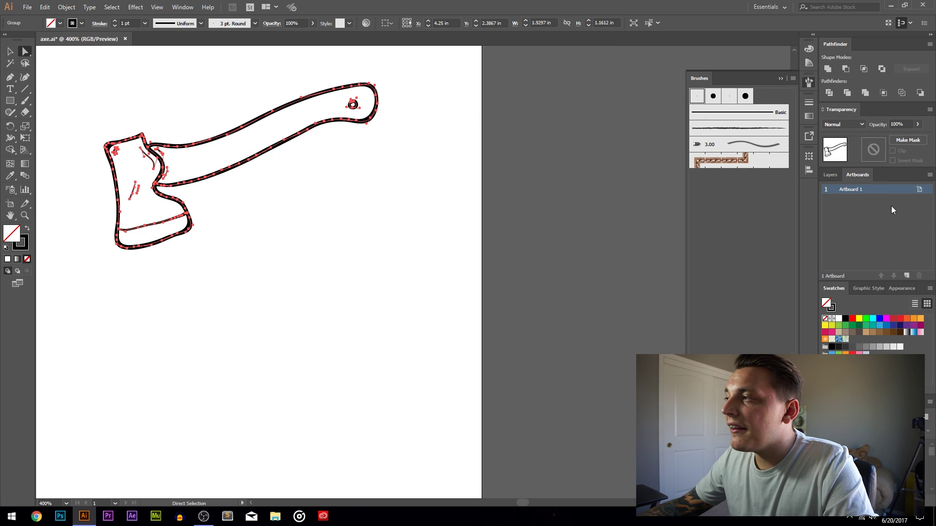
Step: Add a second artboard and place a copy of the grouped axe drawing on it
click(906, 275)
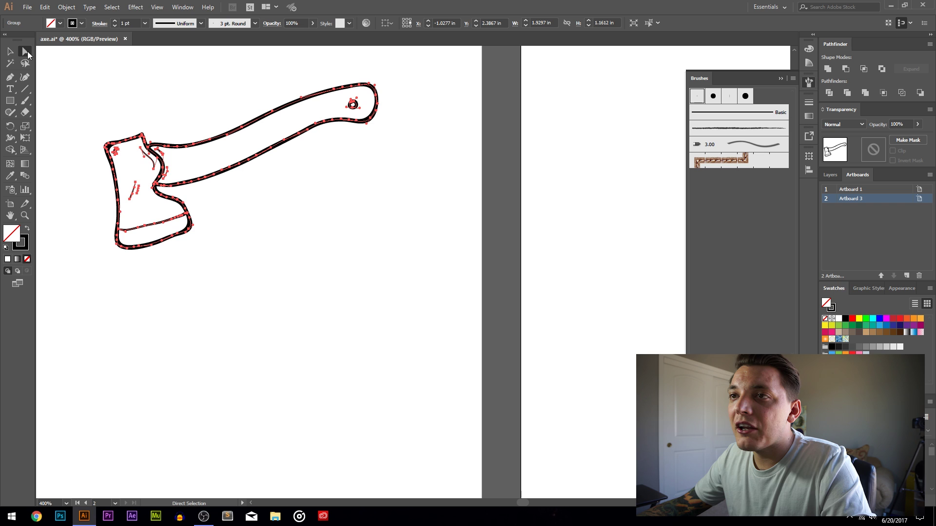
key(v)
drag(140, 137, 378, 150)
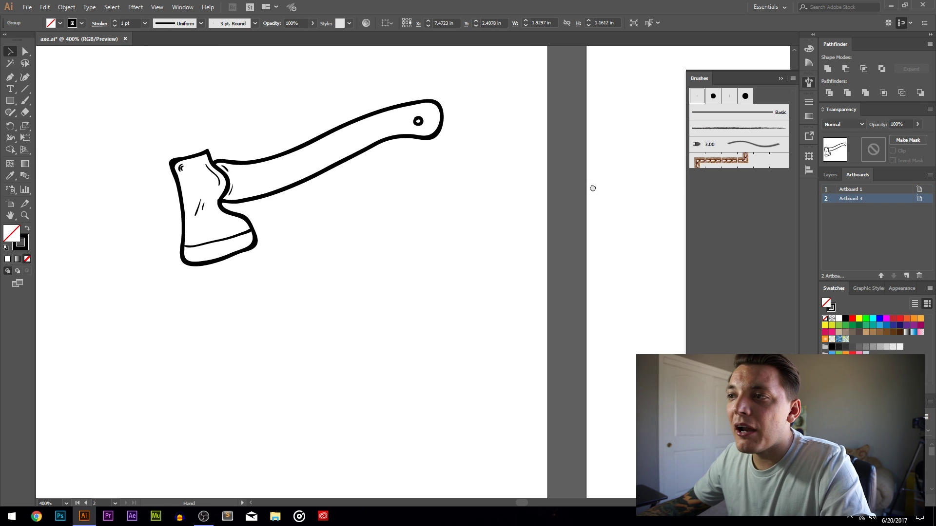
drag(604, 226, 205, 213)
drag(409, 184, 267, 183)
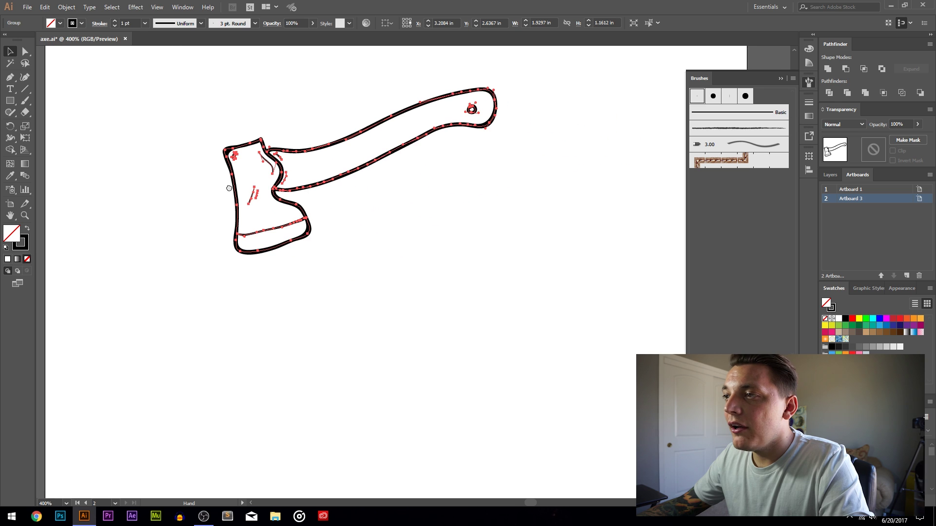
drag(331, 202, 324, 205)
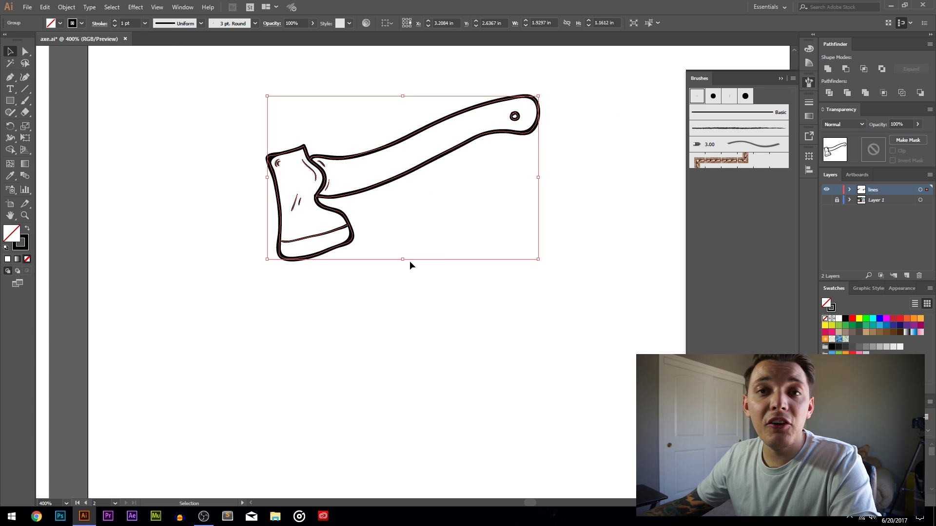
Step: Cut the axe copy and paste it in place on a new layer above the lines layer
key(ctrl+x)
click(907, 275)
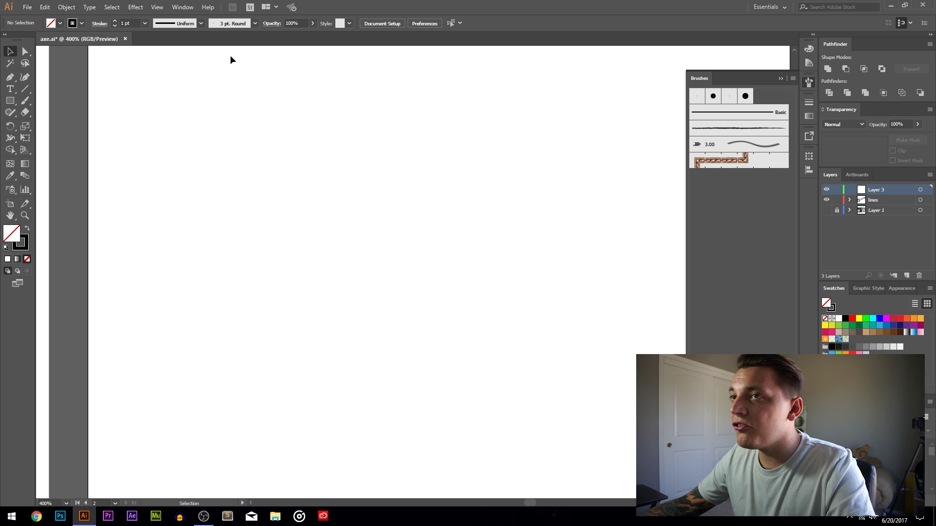
click(51, 5)
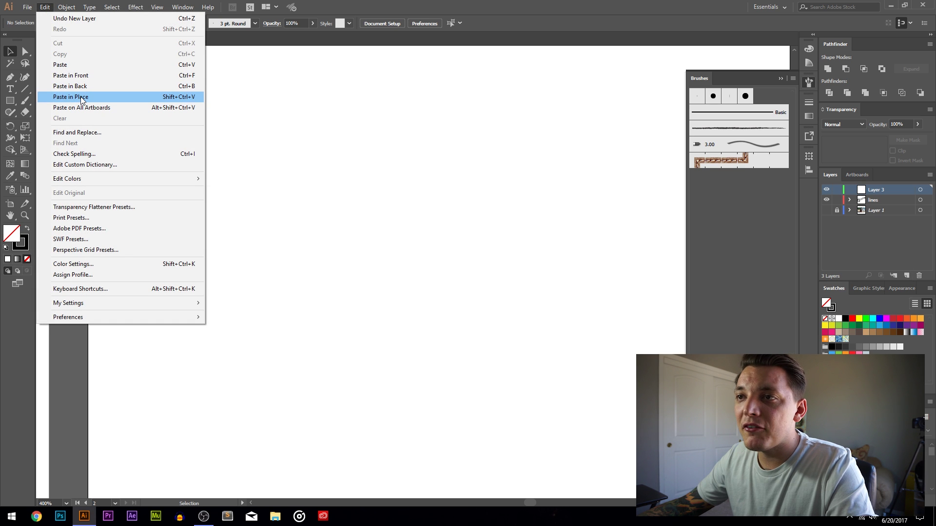
click(84, 97)
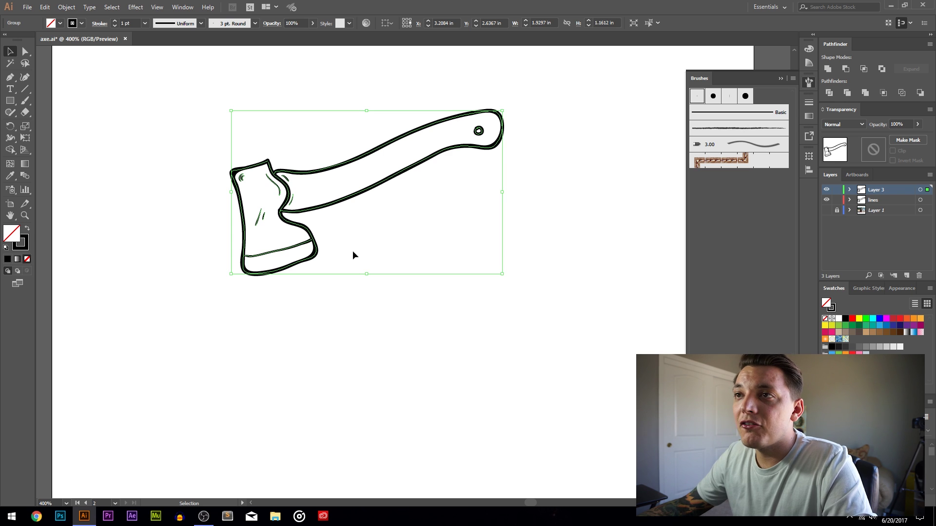
Step: Expand the appearance of the pasted axe strokes and combine the resulting shapes with the Merge pathfinder
click(66, 7)
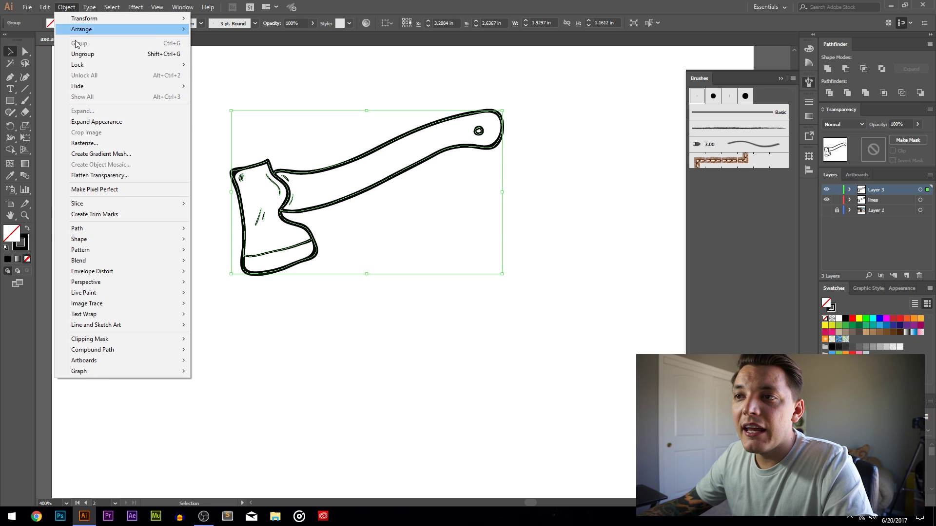
click(95, 122)
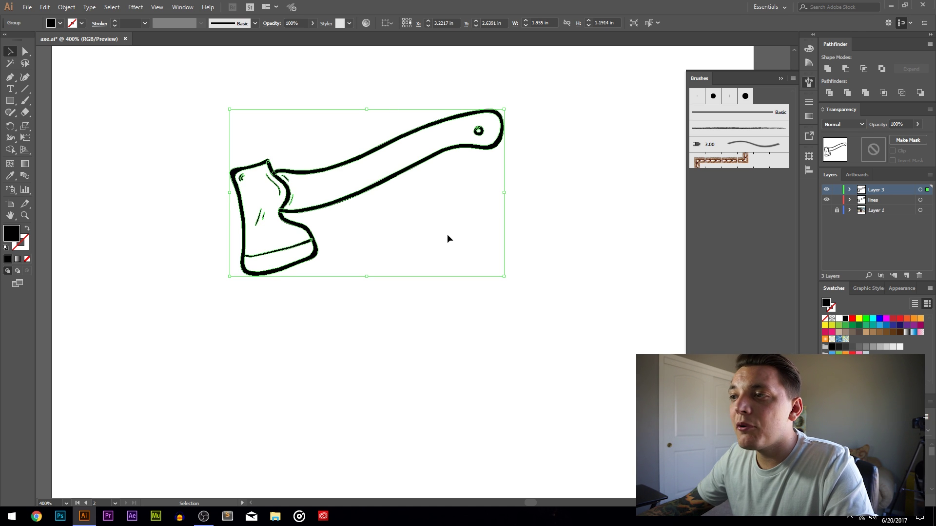
click(866, 93)
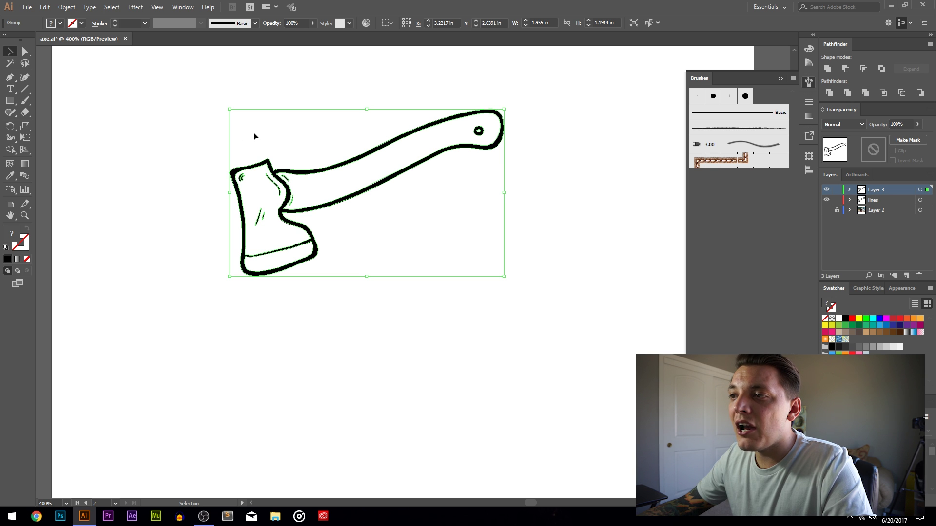
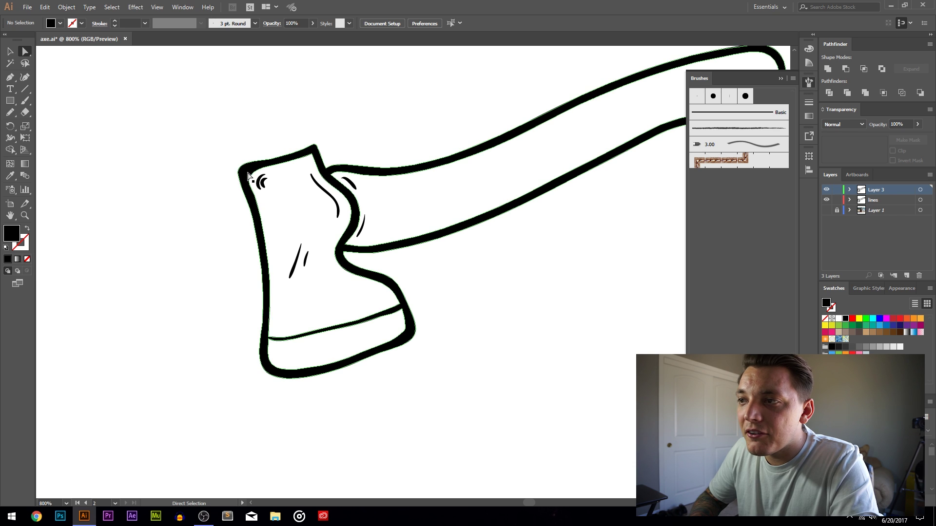
Step: Redraw the blunt upper-left corner of the axe head's outline with the Pencil tool to smooth it
key(n)
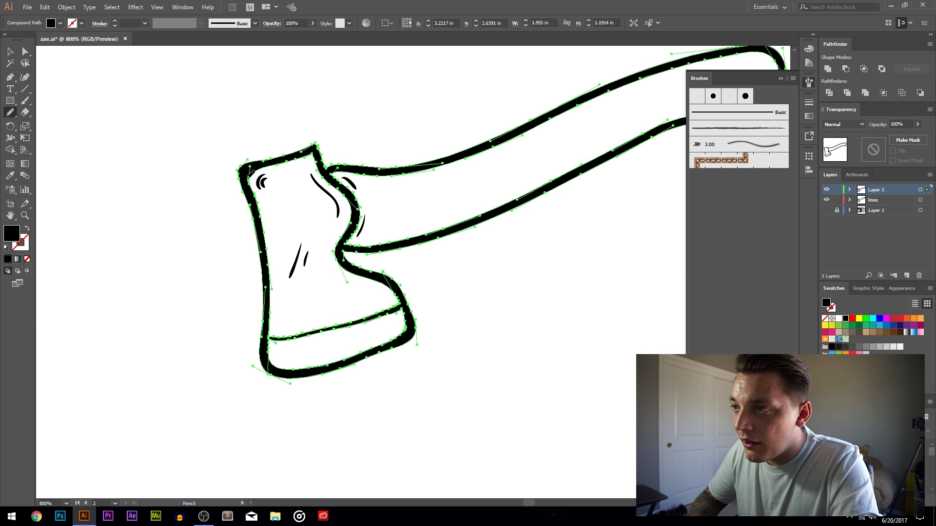
key(a)
click(310, 125)
drag(364, 126, 349, 119)
Step: Round off the pointed upper-right corner of the axe head's outline with the Pencil tool
click(304, 149)
key(n)
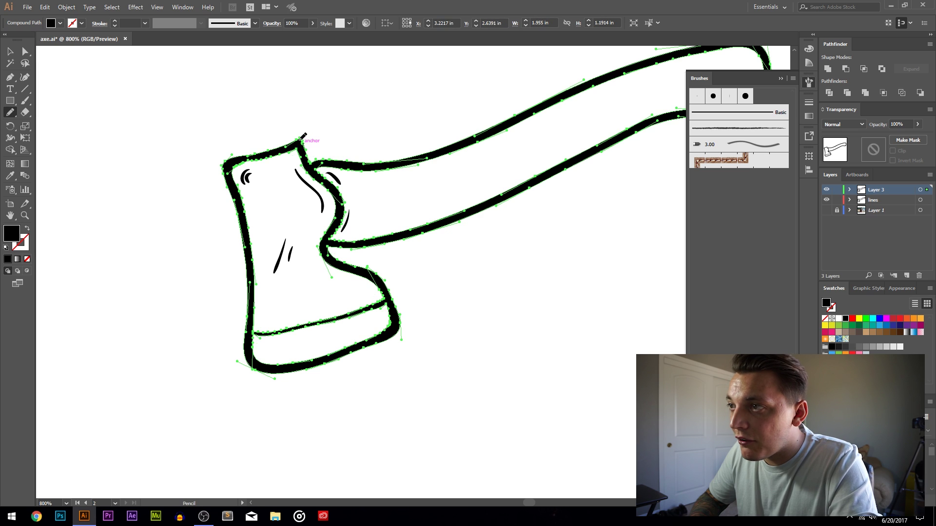
key(a)
click(324, 138)
drag(330, 145, 303, 144)
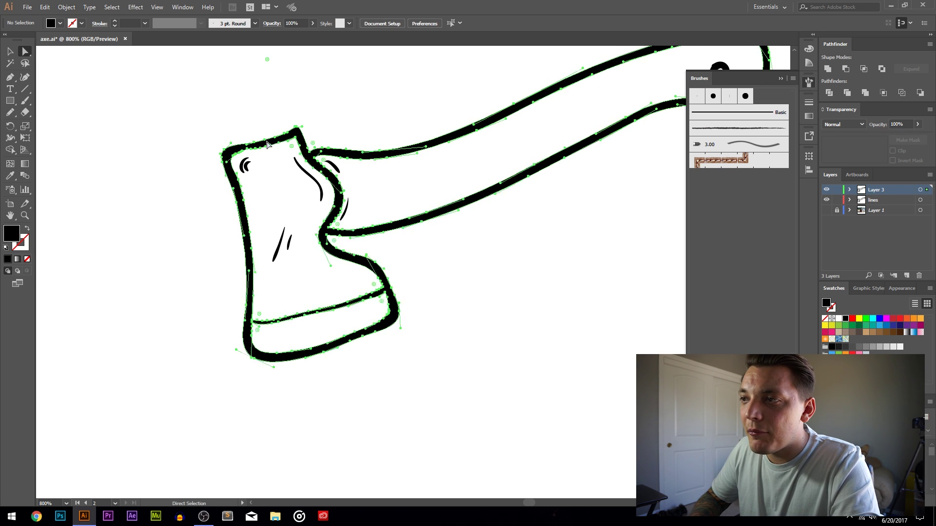
Step: Smooth the inner edge of the line along the top of the axe head with the Pencil tool
click(244, 167)
key(n)
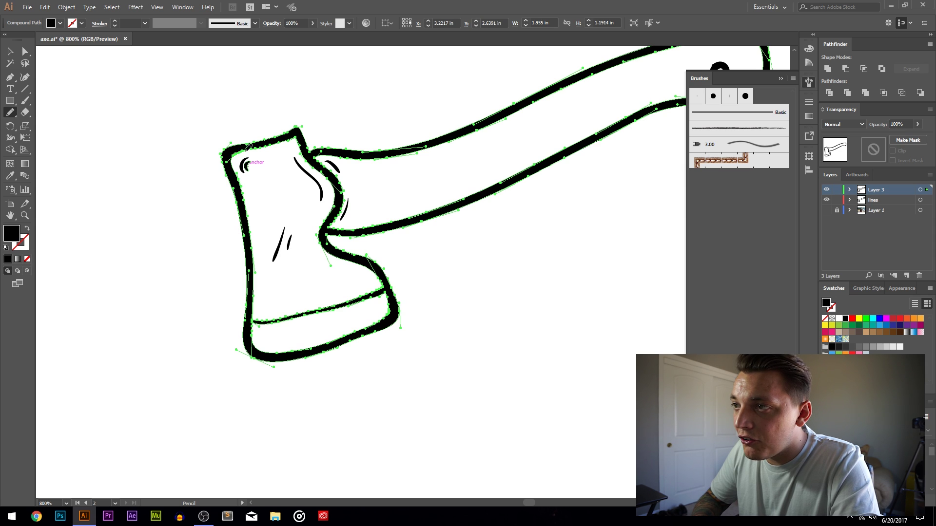
key(a)
click(417, 98)
Step: Redraw the ring around the hole at the handle's end with the Pencil tool to make it rounder
drag(418, 98, 437, 141)
click(437, 141)
key(n)
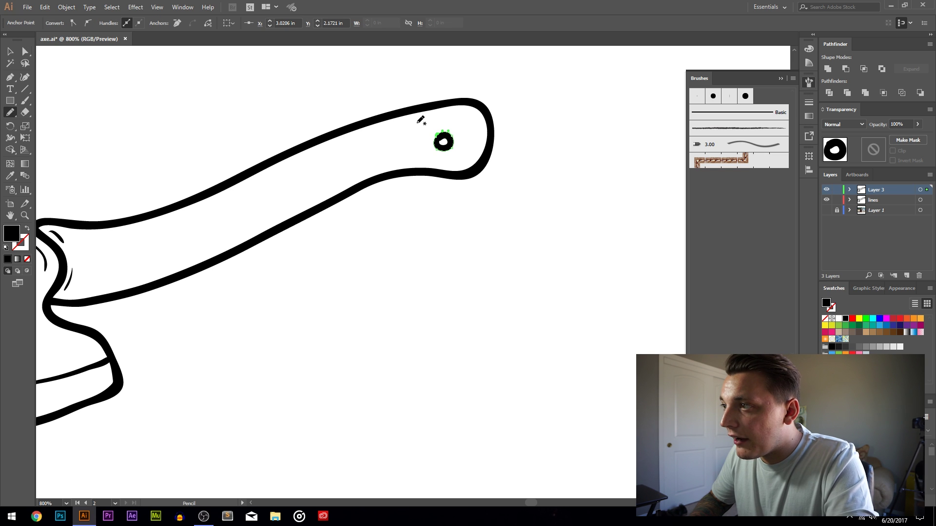
key(ctrl+shift+a)
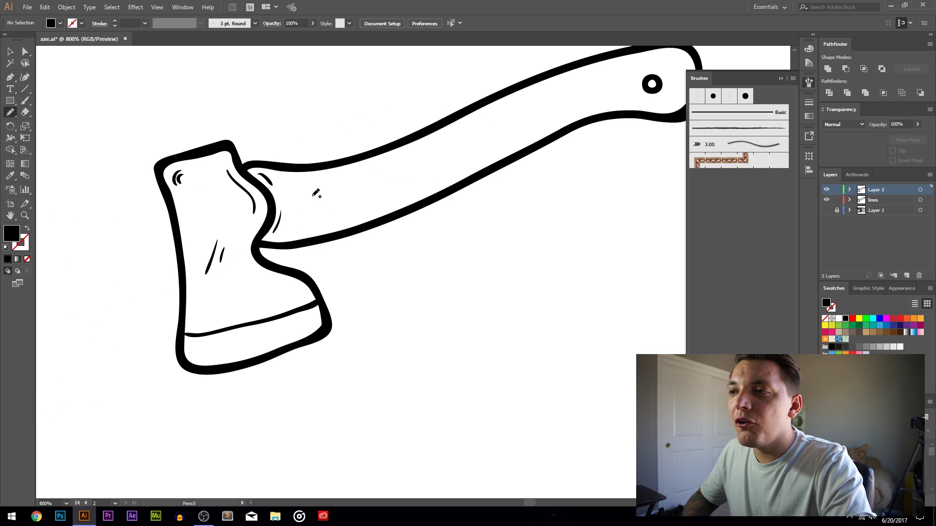
Step: Smooth the outer outline with the Pencil tool where the handle's edges meet the axe head
key(a)
click(244, 170)
key(n)
drag(242, 157, 263, 162)
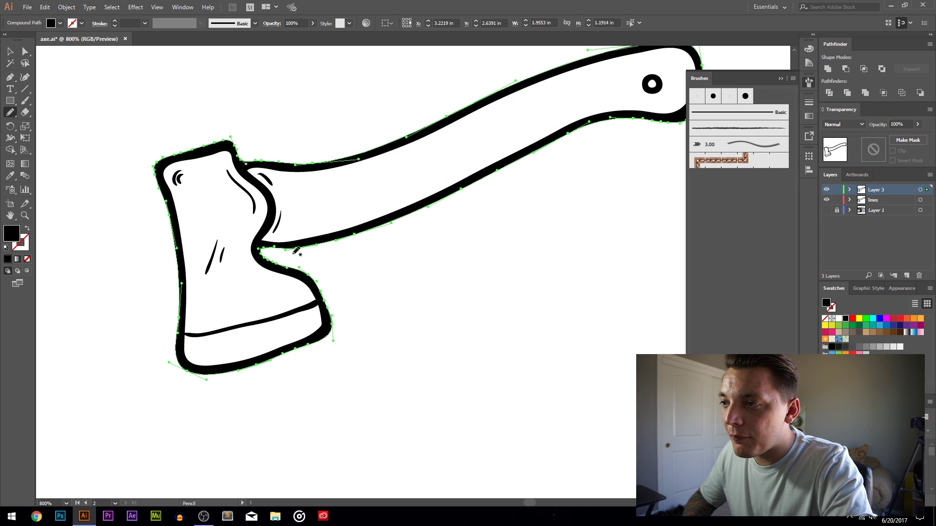
key(a)
click(326, 267)
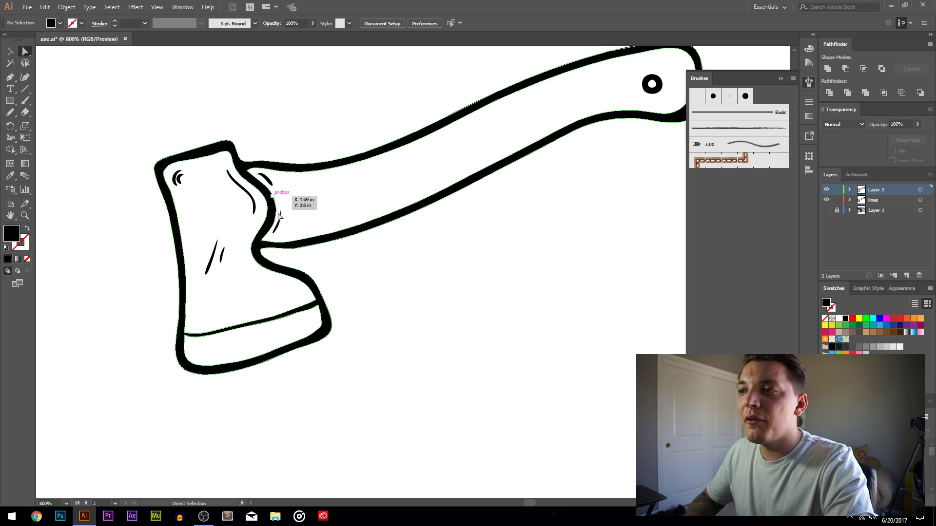
Step: Round the inner corners of the handle's outline beside the axe head with the Pencil tool
click(243, 170)
key(n)
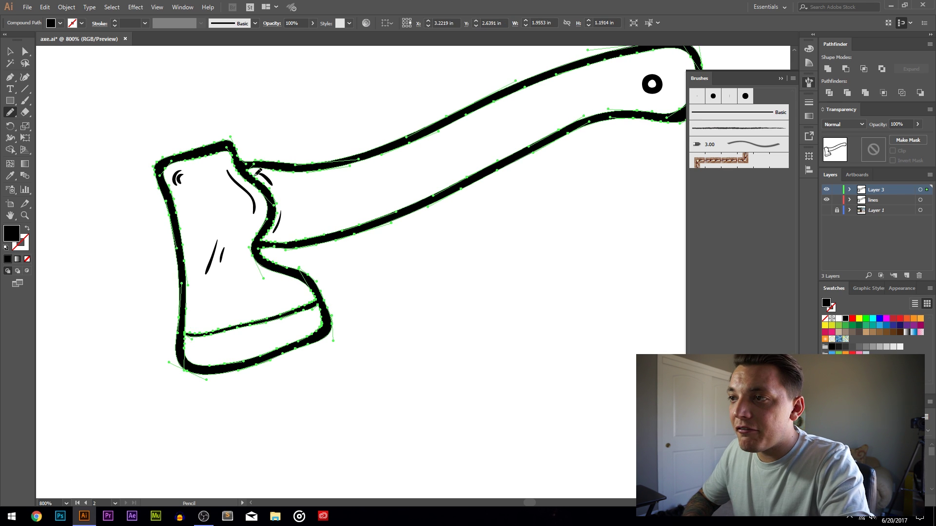
drag(250, 169, 274, 180)
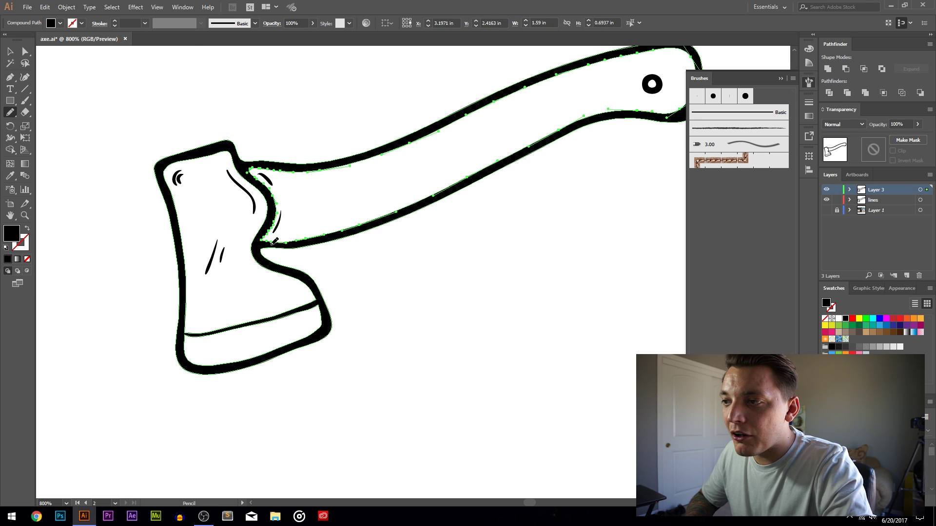
key(a)
click(318, 264)
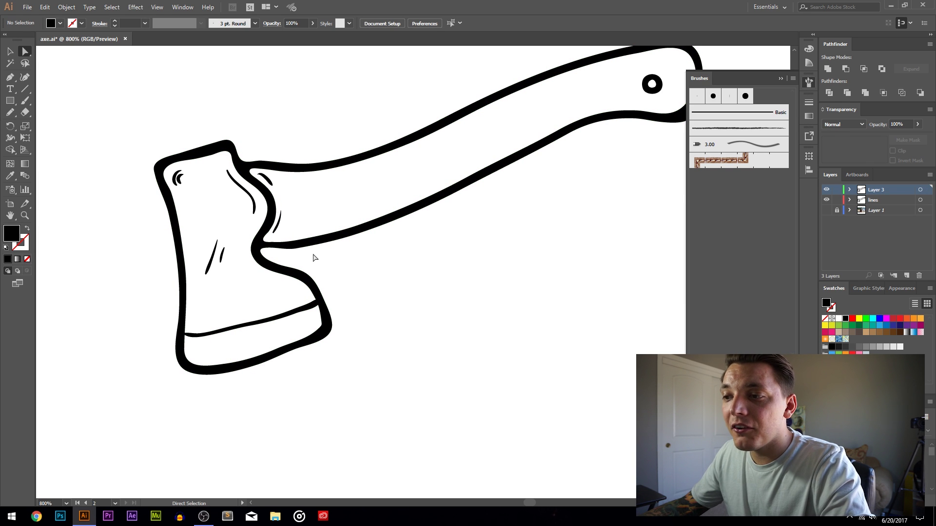
drag(394, 312, 391, 292)
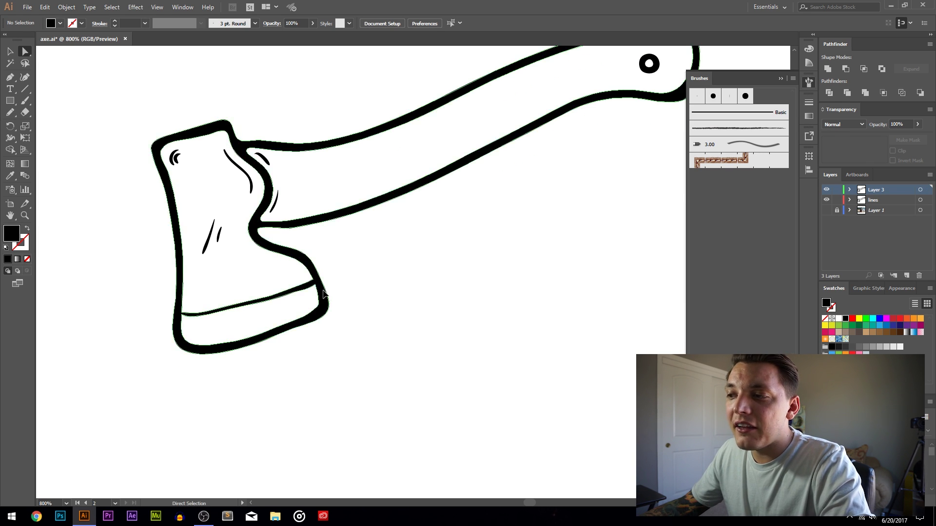
click(333, 209)
key(n)
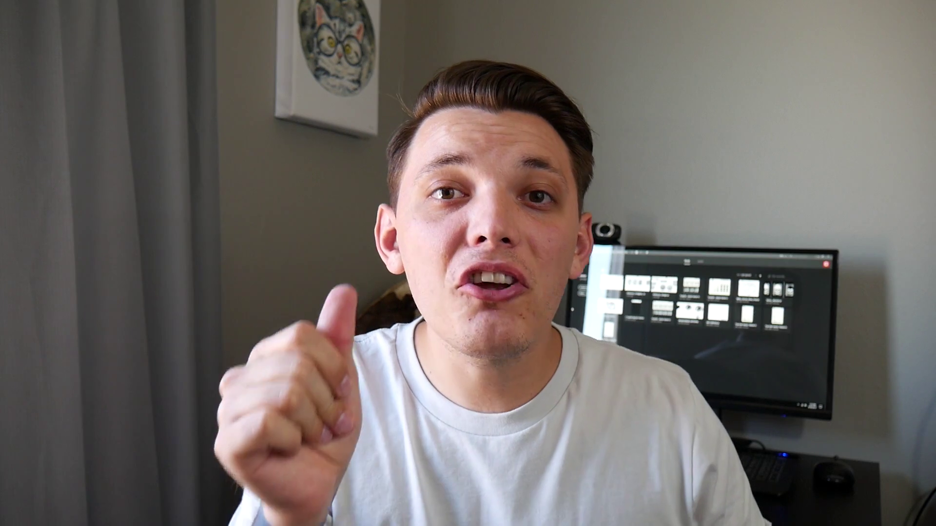